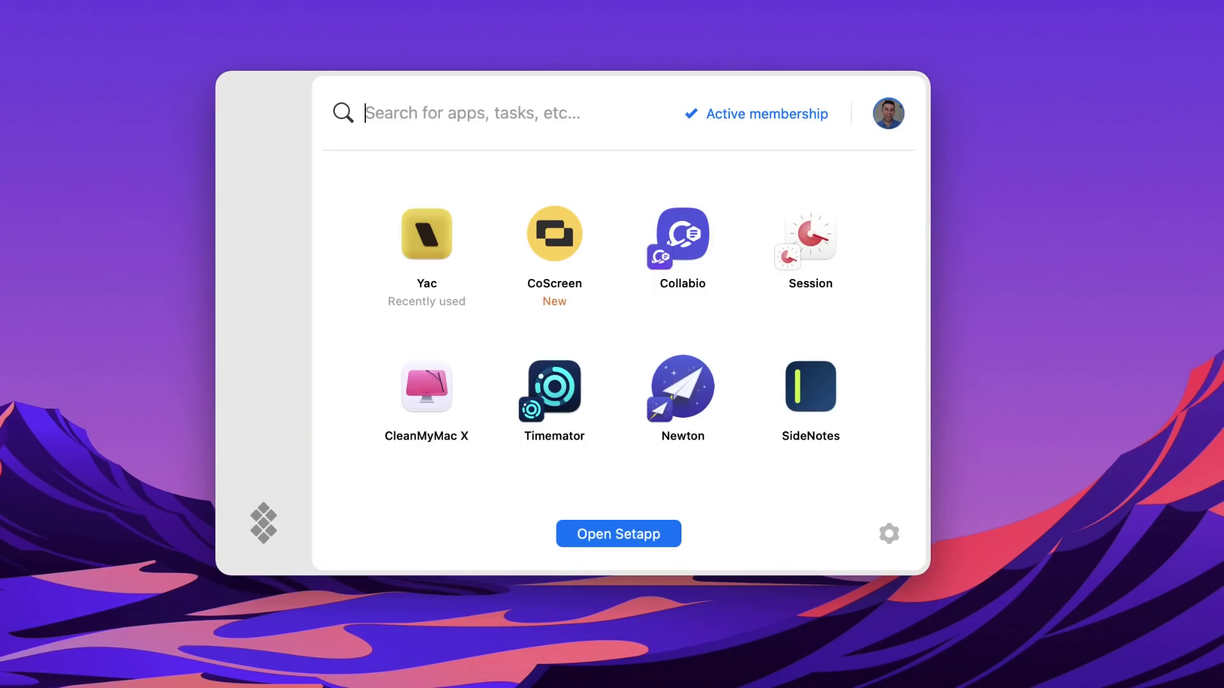
Browse the Productivity apps in Setapp, then scroll through the On This Mac library
type("productivity")
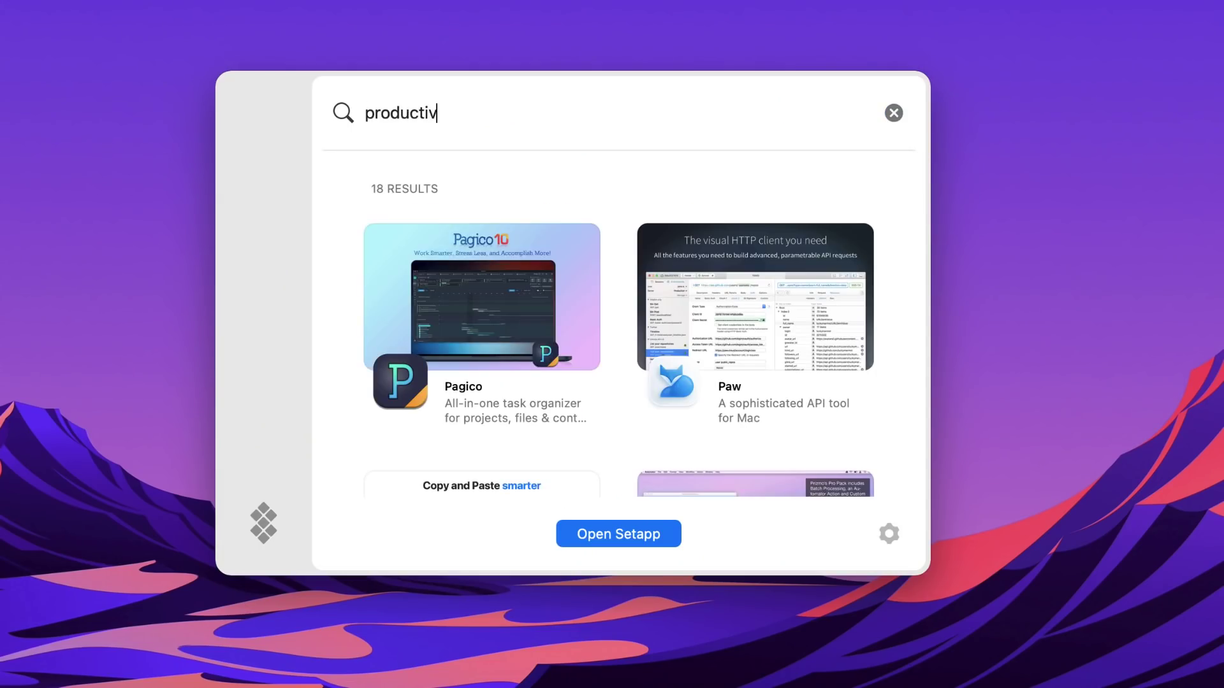
scroll(466, 376, "down", 10)
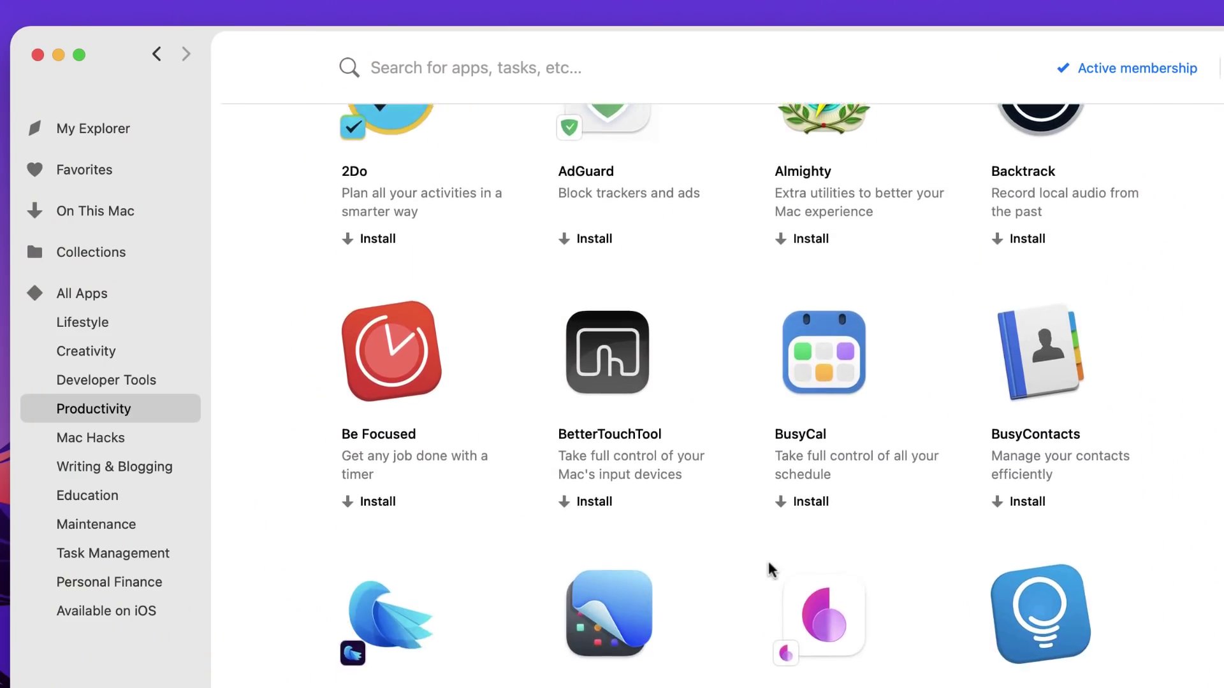
scroll(768, 568, "down", 15)
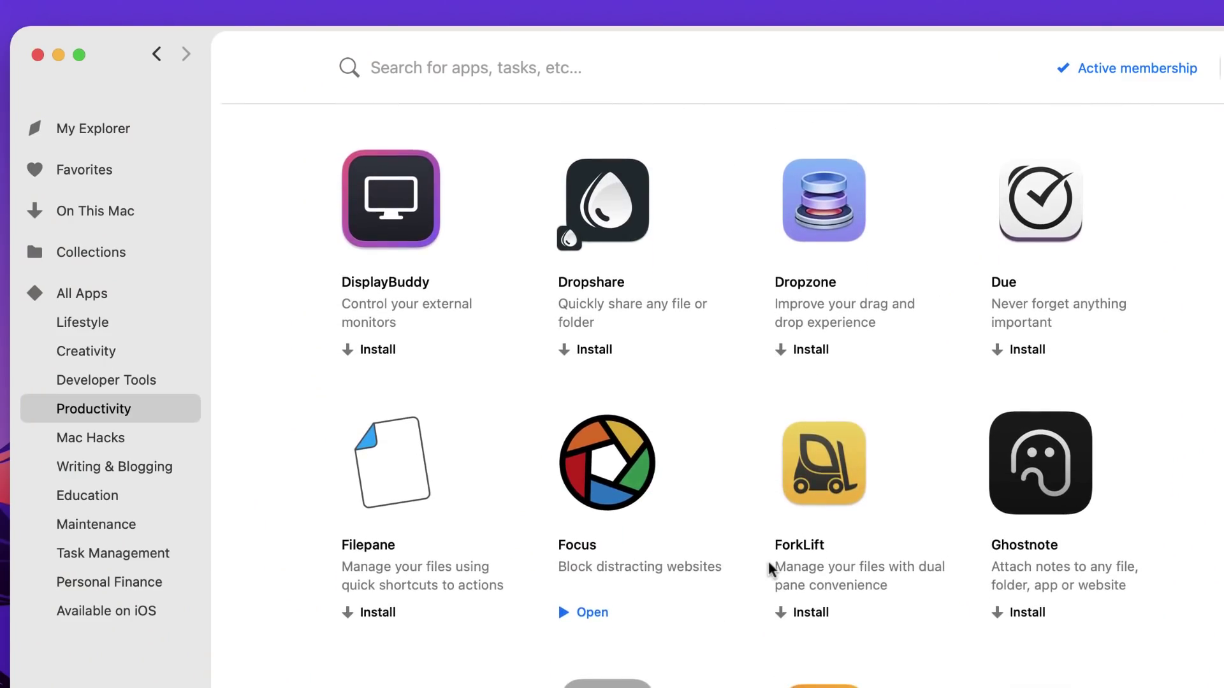
scroll(771, 568, "down", 10)
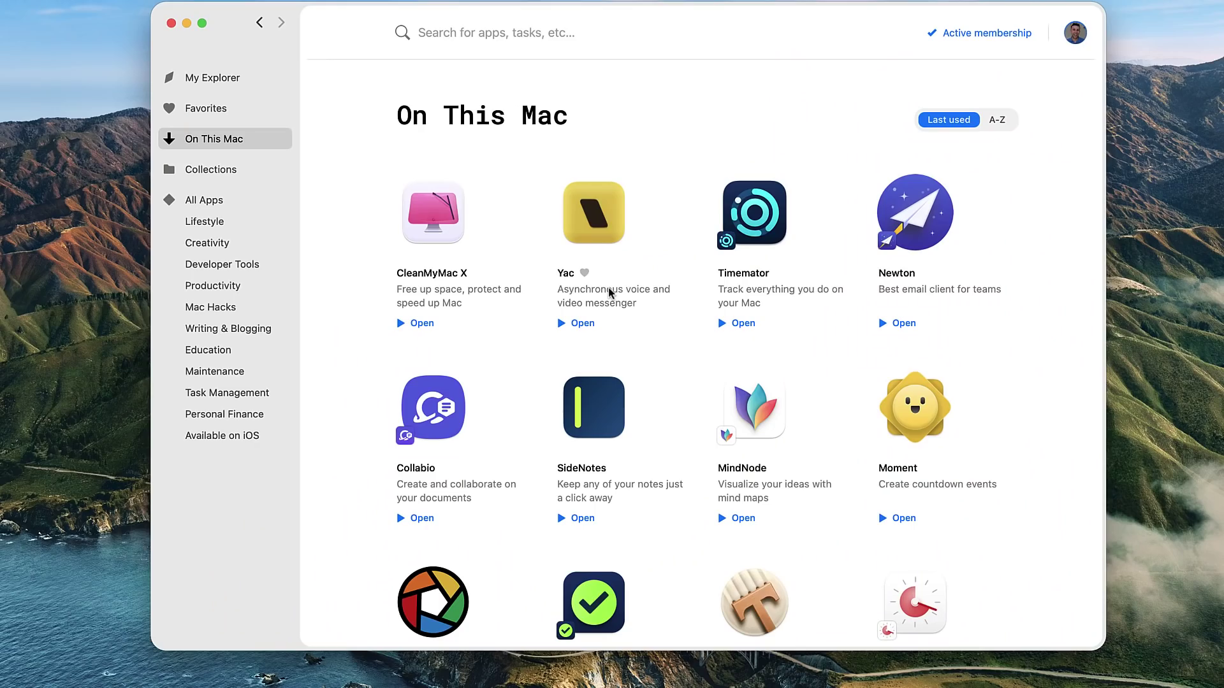
scroll(798, 500, "down", 3)
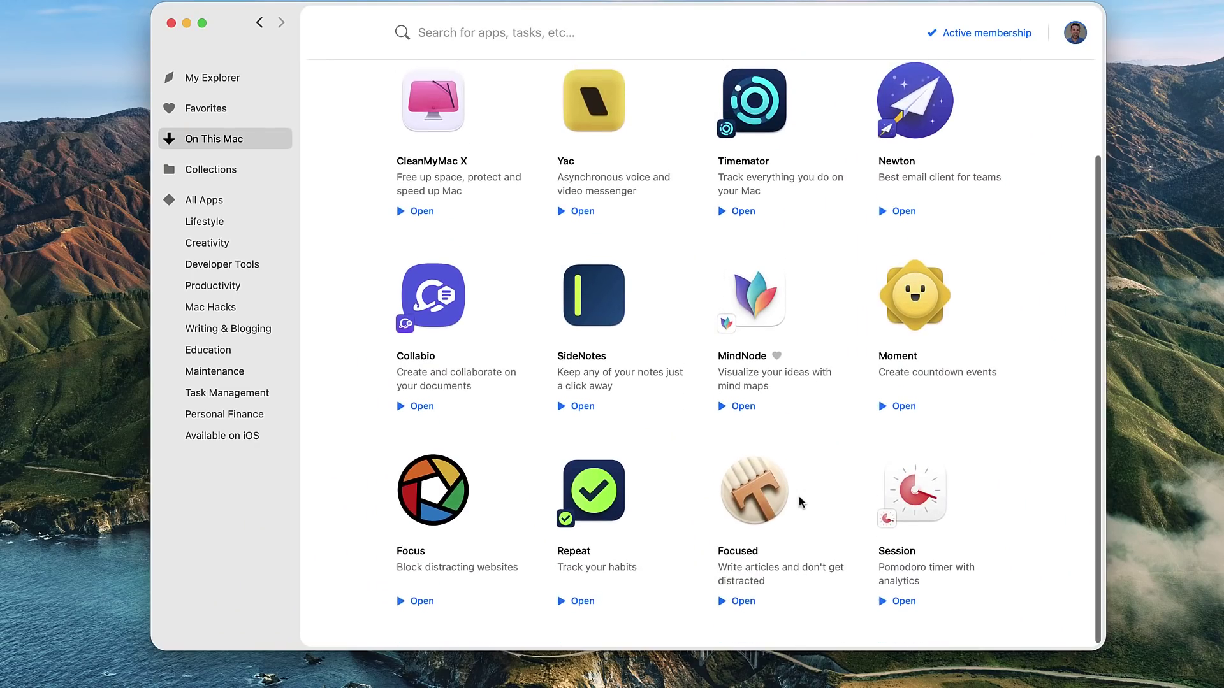
scroll(799, 502, "up", 3)
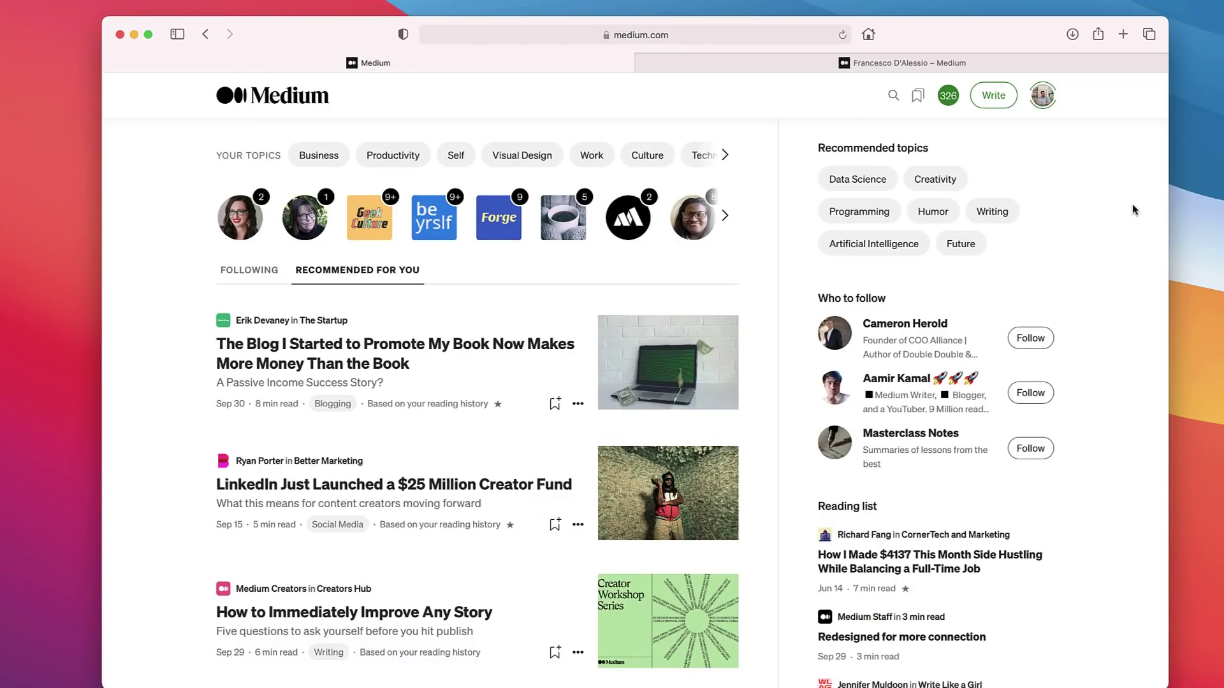
key("ctrl+Tab")
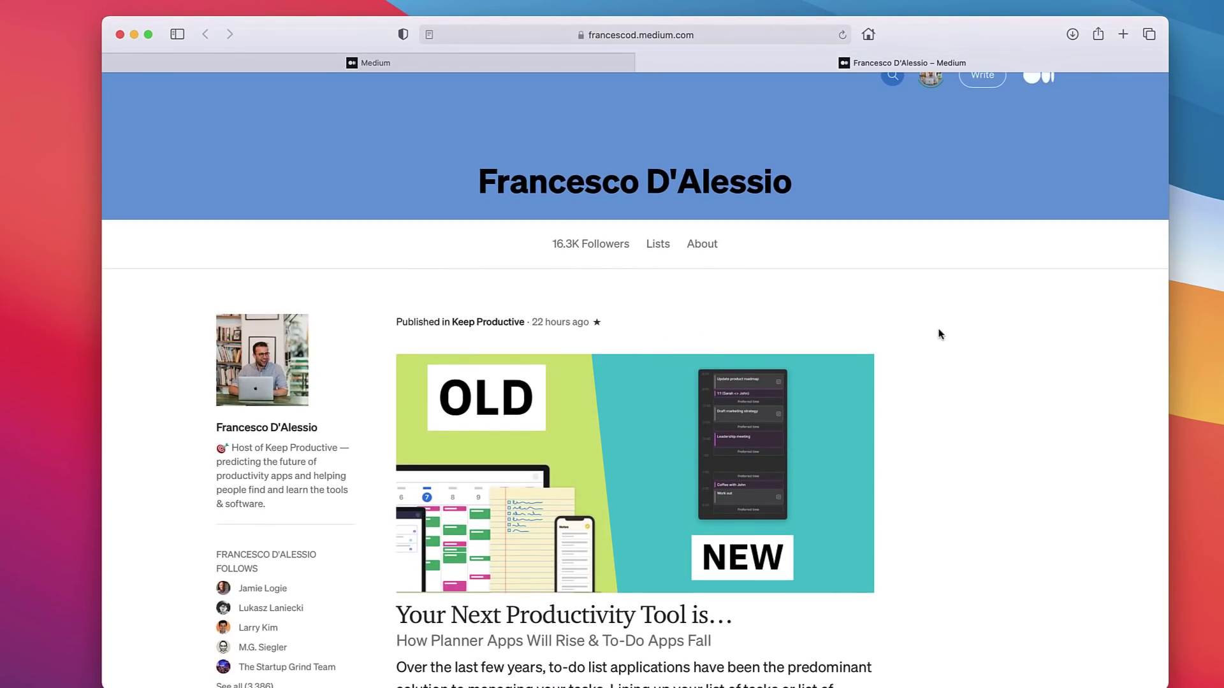
left_click(509, 62)
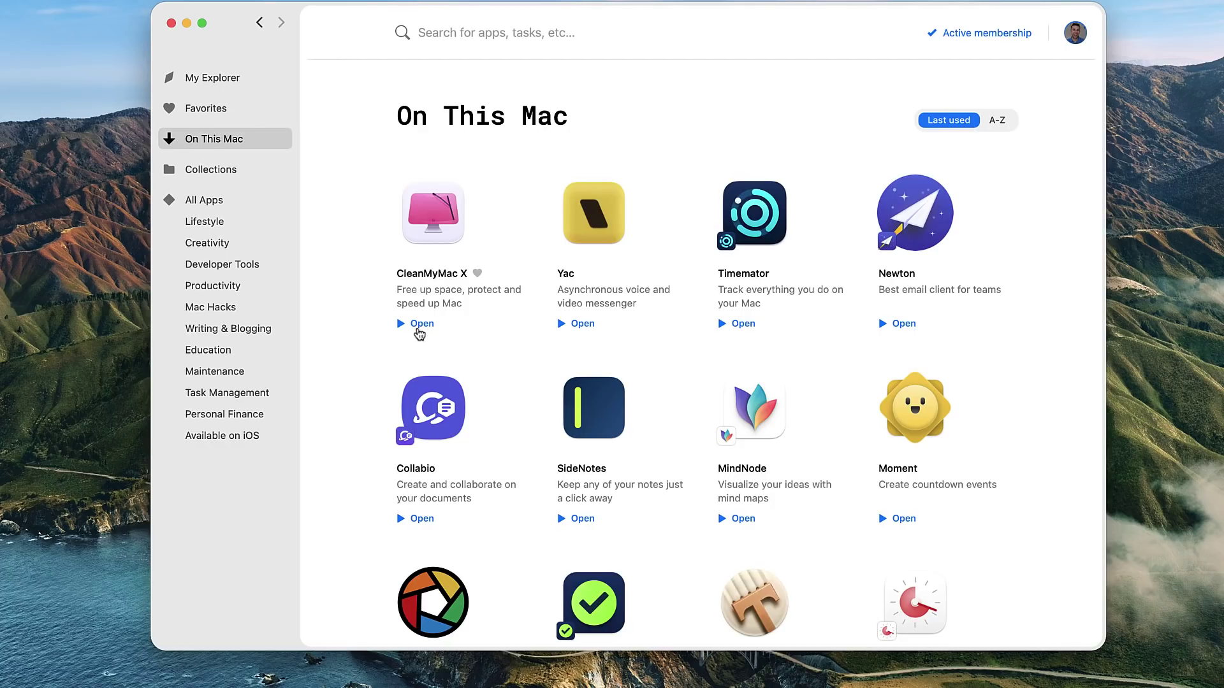
Launch CleanMyMac X, close it again, and scroll the installed-apps grid to Repeat
left_click(419, 326)
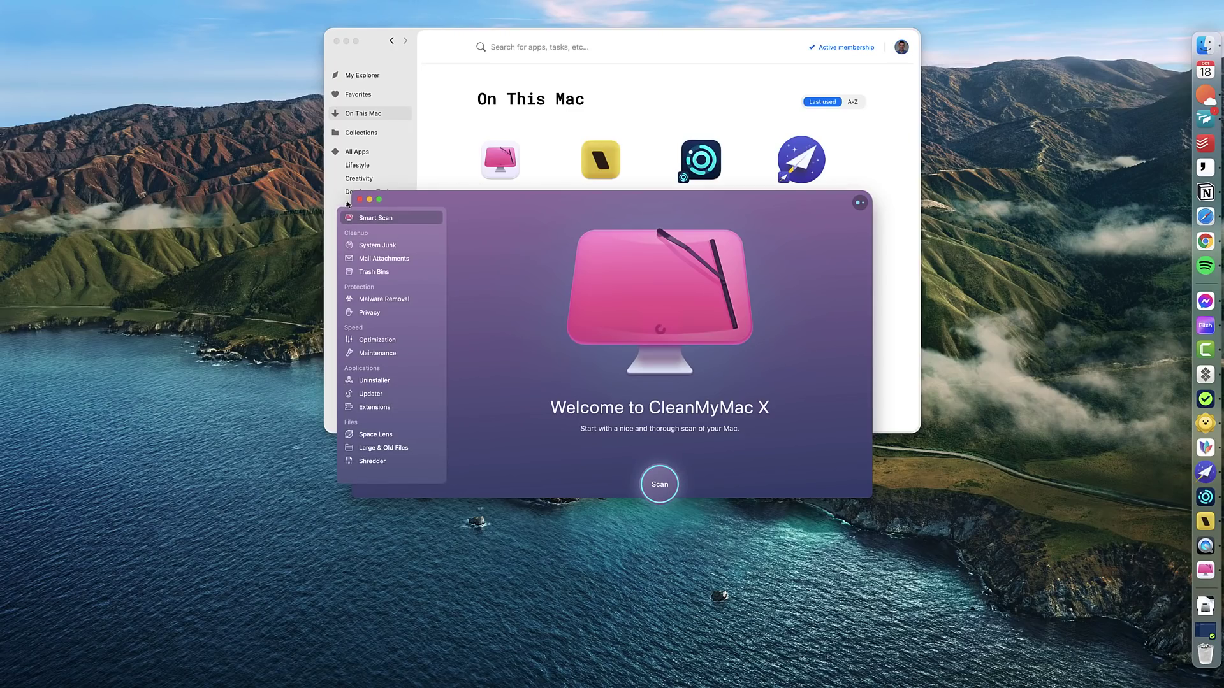
left_click(359, 199)
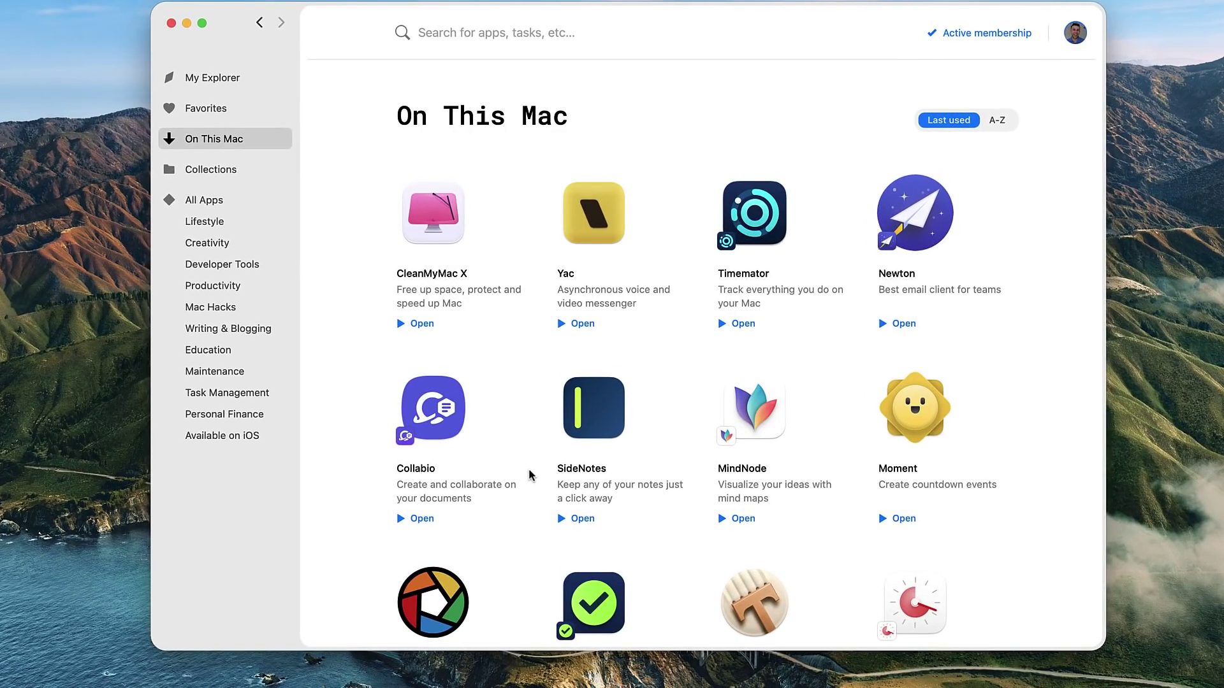
scroll(529, 471, "down", 3)
scroll(869, 565, "up", 2)
scroll(869, 561, "down", 2)
scroll(850, 486, "up", 3)
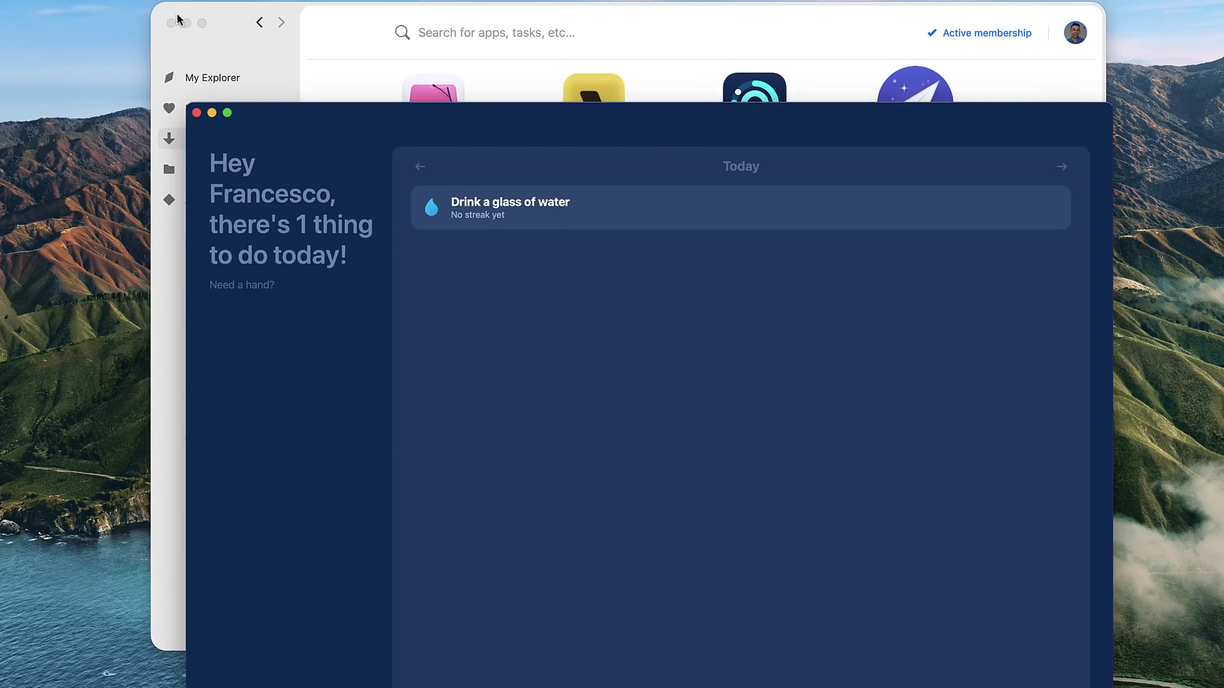
Move the Setapp window aside and start a custom habit named 'Eat a Banana'
left_click(186, 23)
left_click_drag(385, 117, 364, 93)
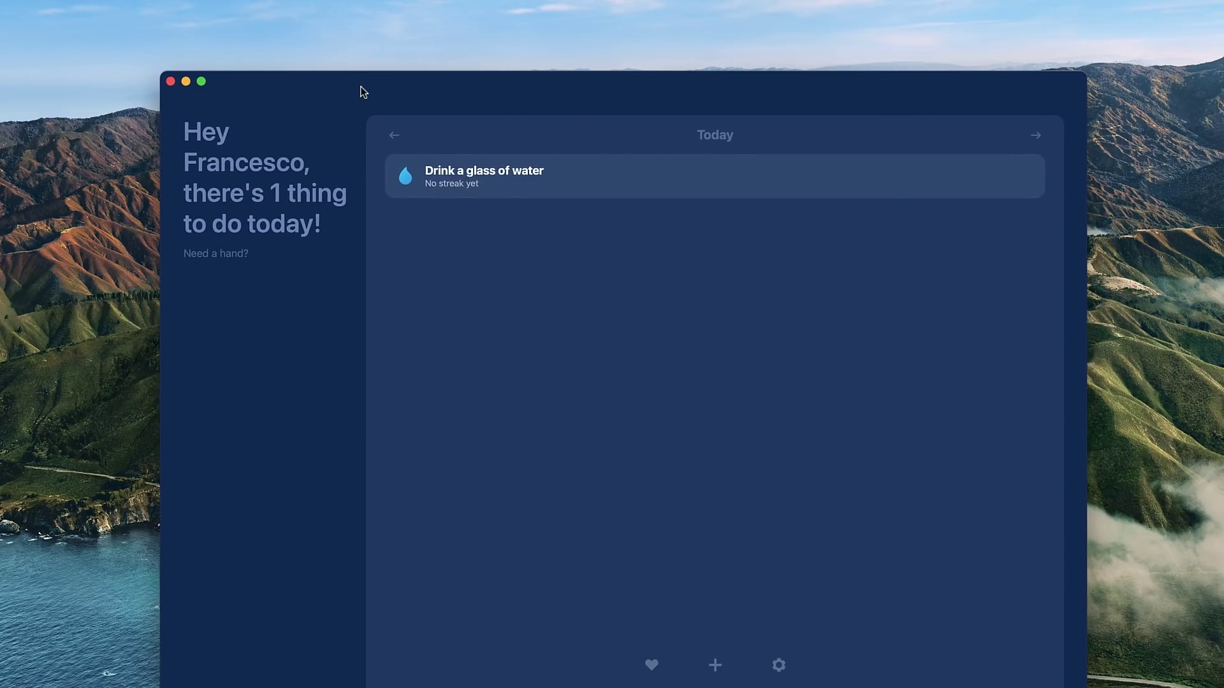
left_click(716, 666)
left_click(699, 476)
left_click(618, 193)
type("Eat")
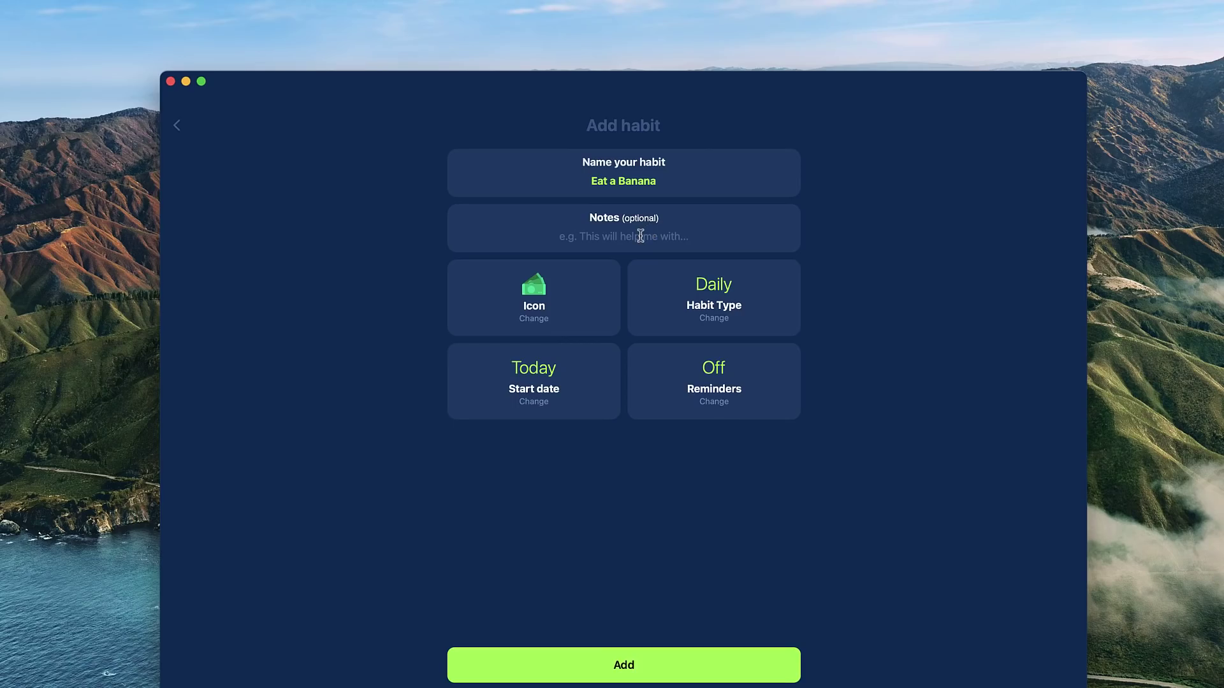
Give the habit a banana icon, drop Saturday and Sunday, and save the weekdays schedule
left_click(639, 235)
left_click(529, 291)
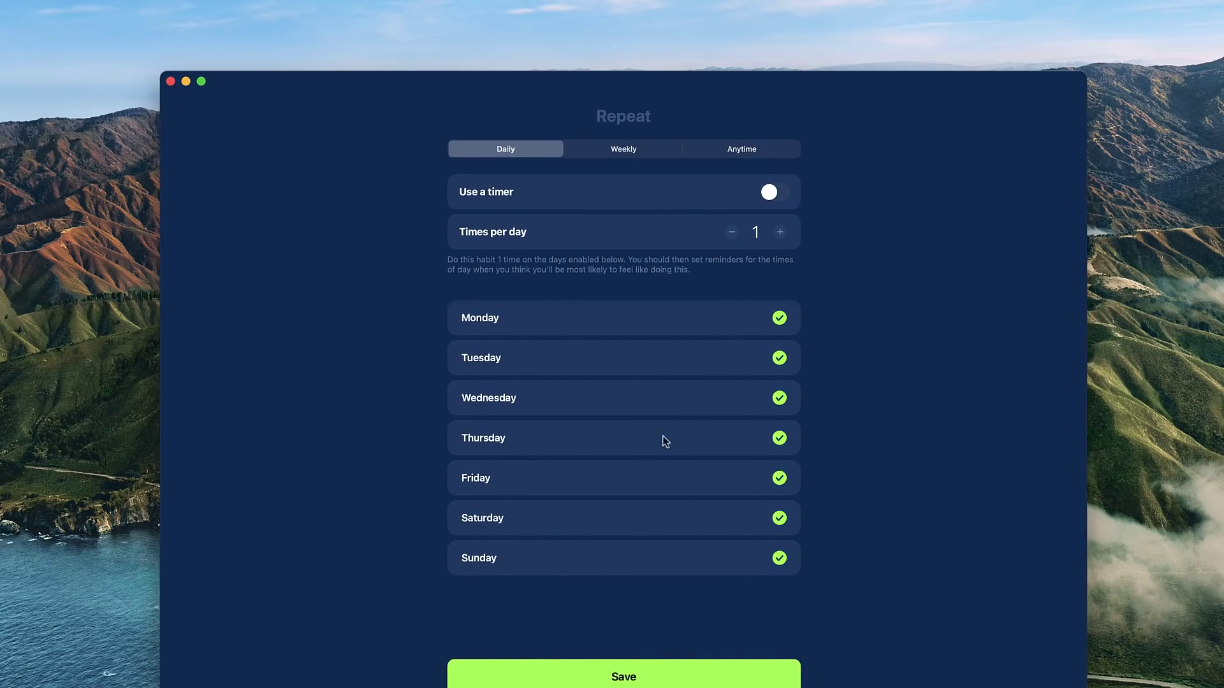
left_click(782, 524)
left_click(785, 559)
left_click(665, 683)
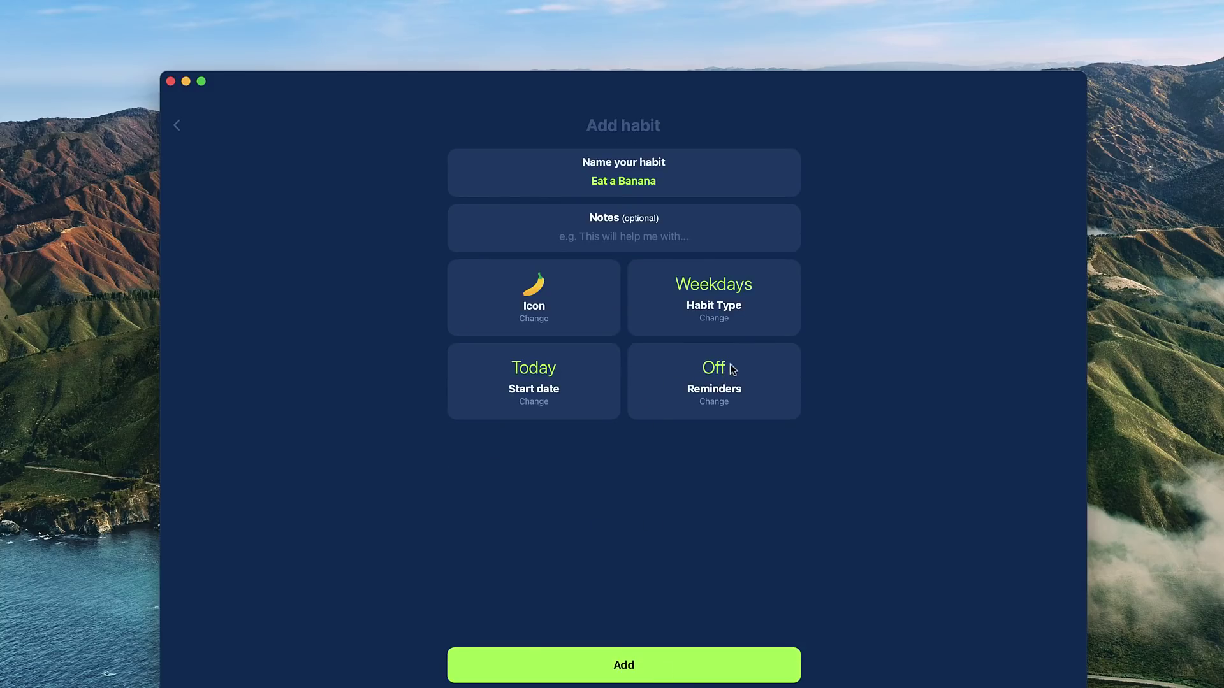
Add Eat a Banana to today's list and mark Friday 1 October as done
left_click(623, 668)
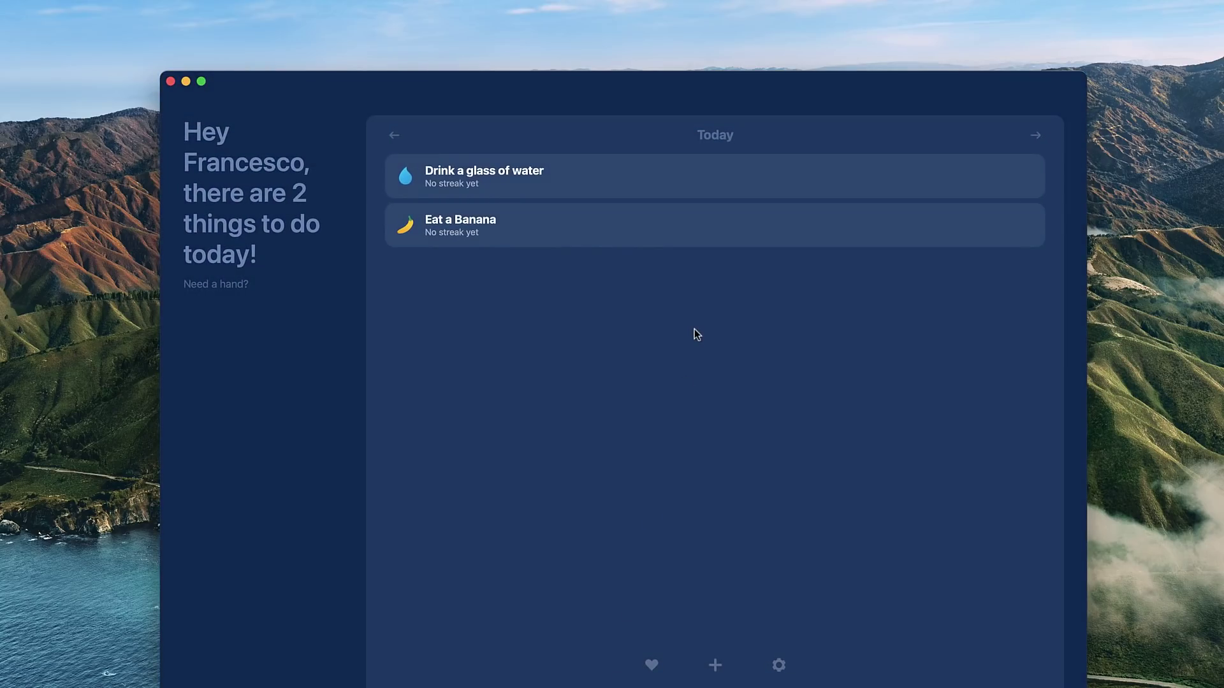
left_click(749, 239)
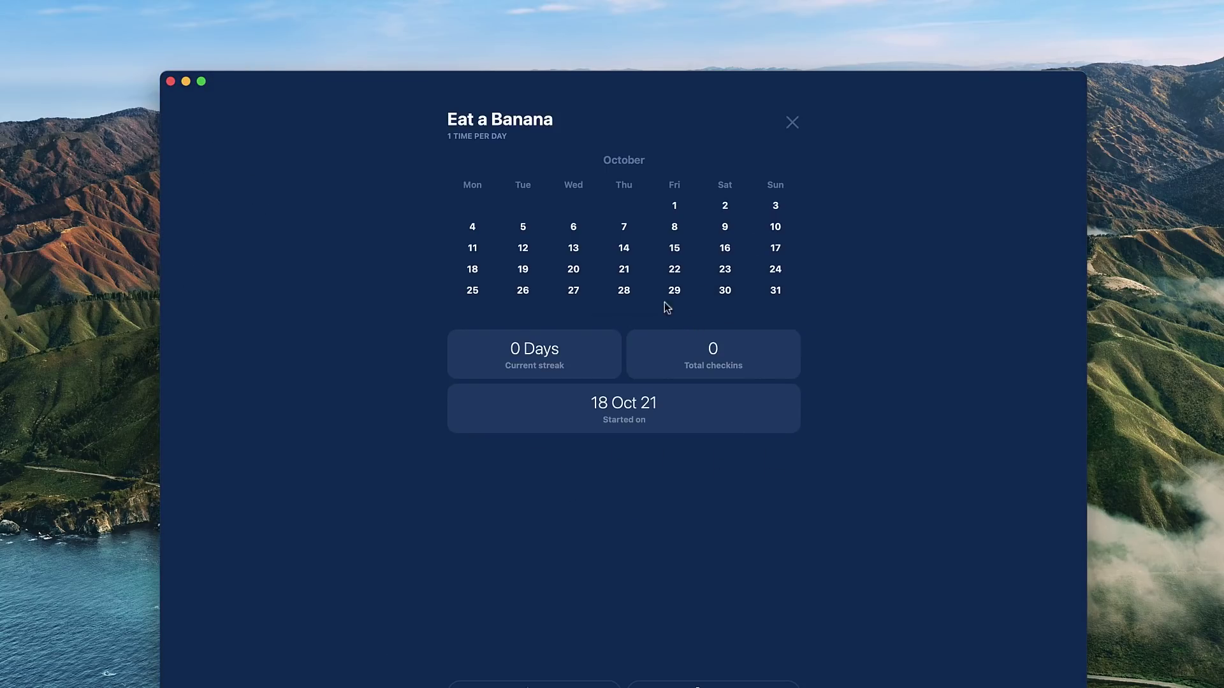
left_click(674, 210)
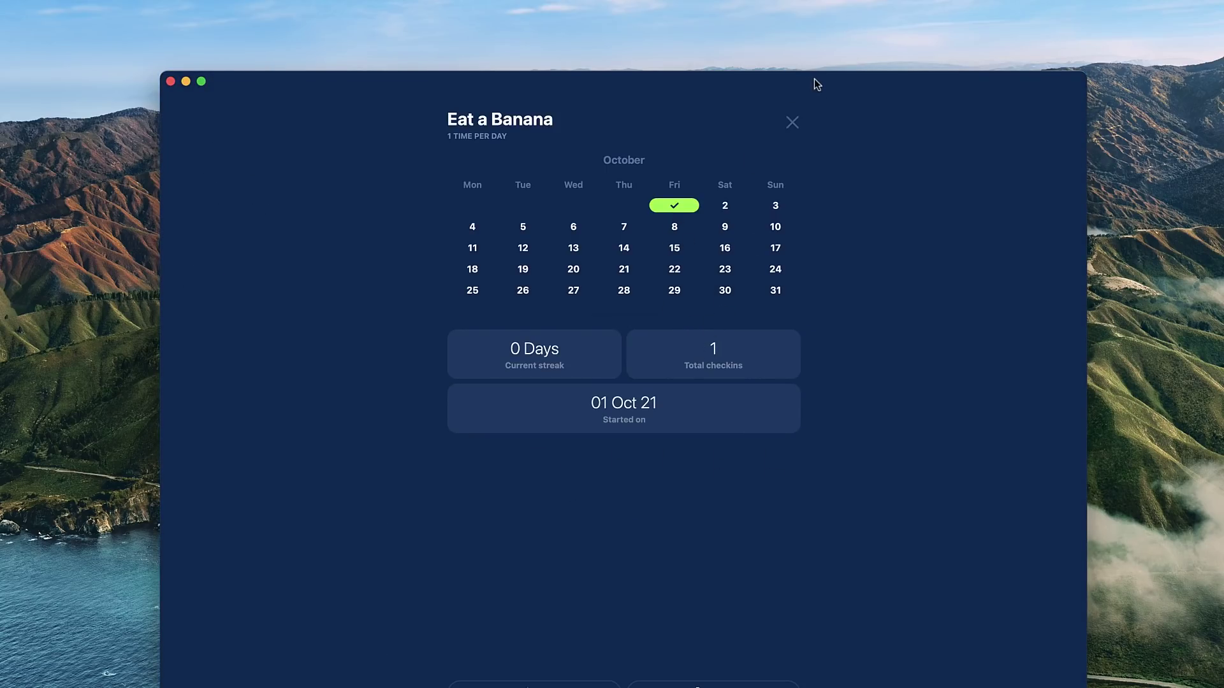
left_click(793, 123)
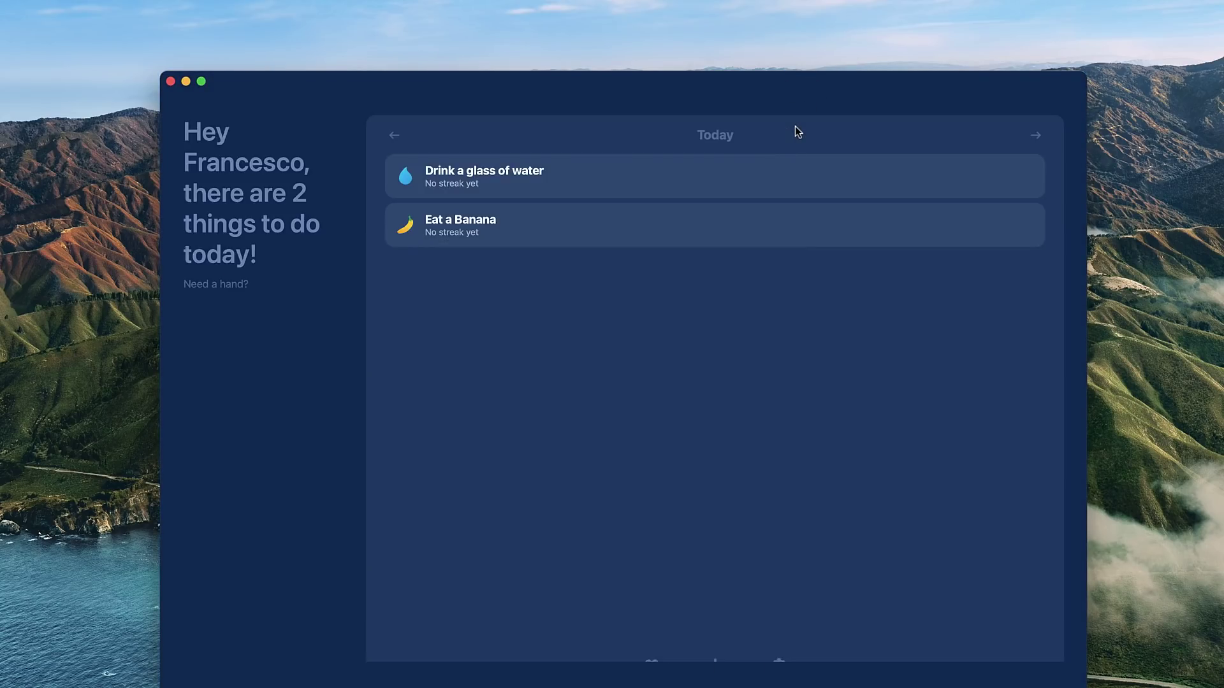
Reopen and close the habit details, then review and close the Mood & habits overview
left_click(526, 223)
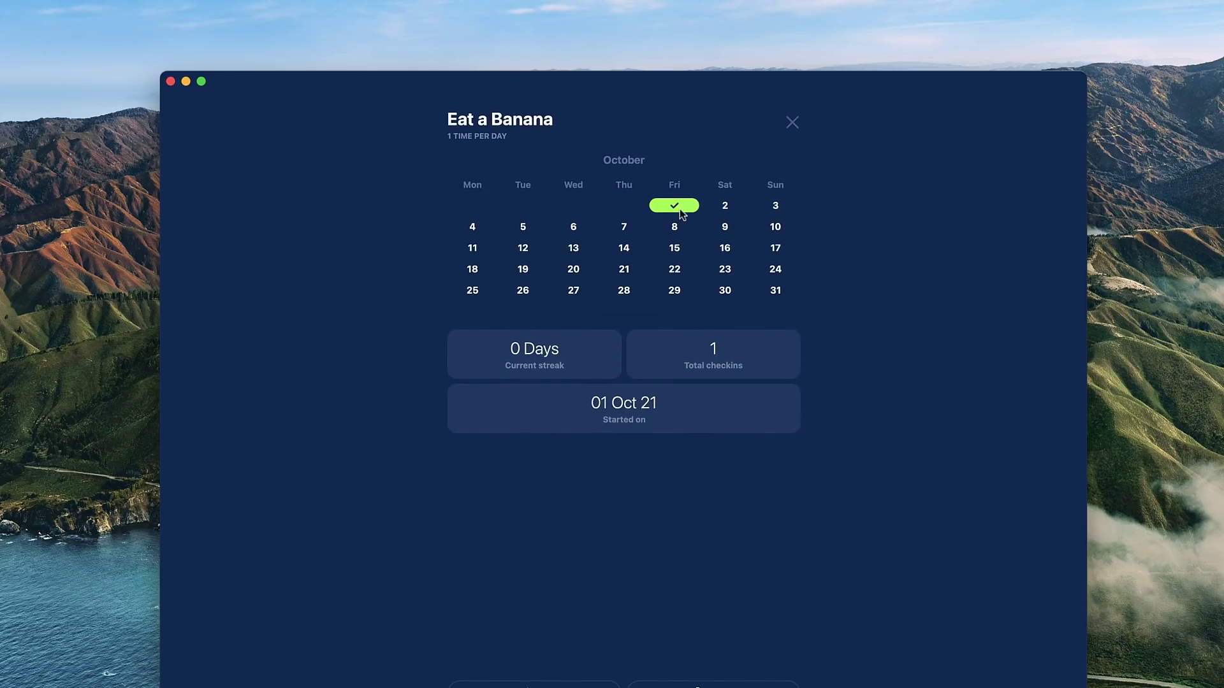
key("Escape")
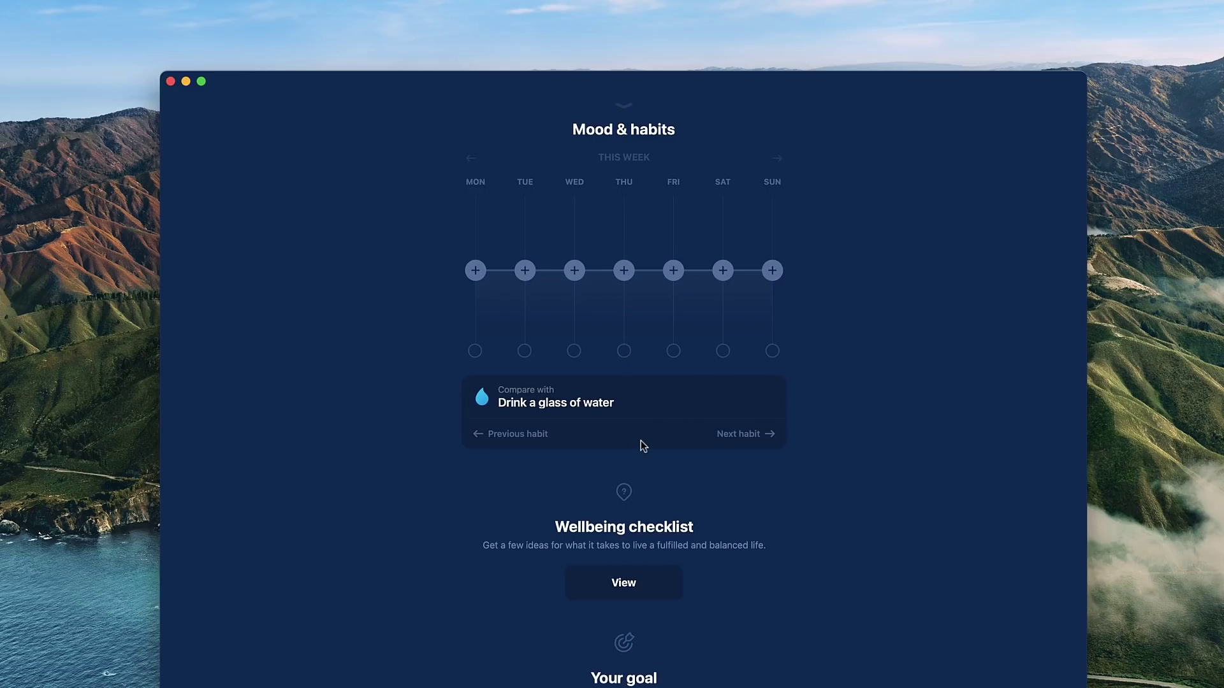
scroll(642, 446, "down", 2)
scroll(642, 447, "up", 2)
left_click(624, 106)
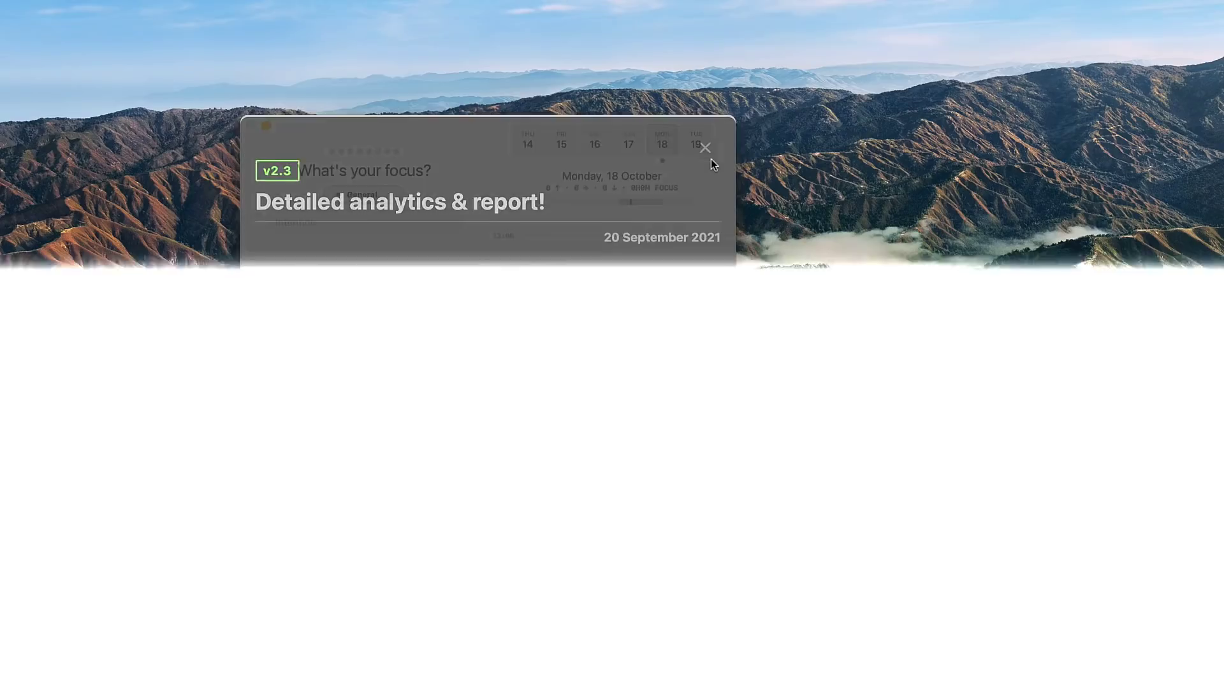
Enter the intention 'Film SetApp Video', check the General category, and drag the dial to set the length
left_click_drag(484, 116, 618, 122)
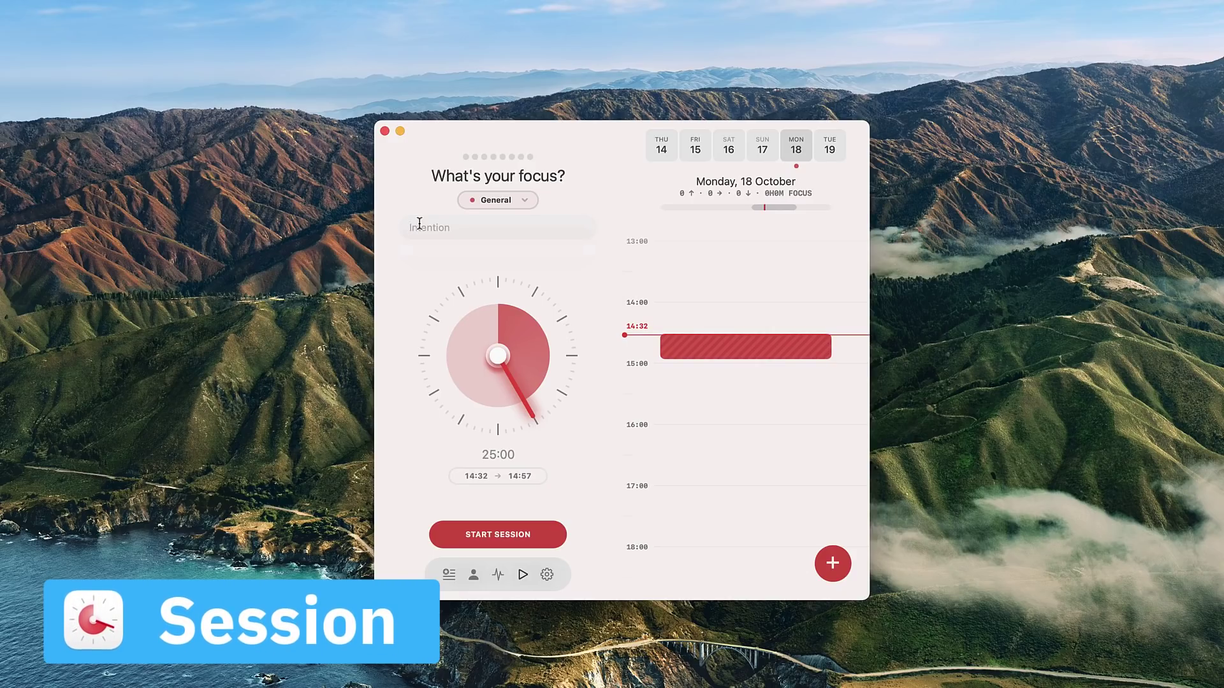
type("Film SetApp Video")
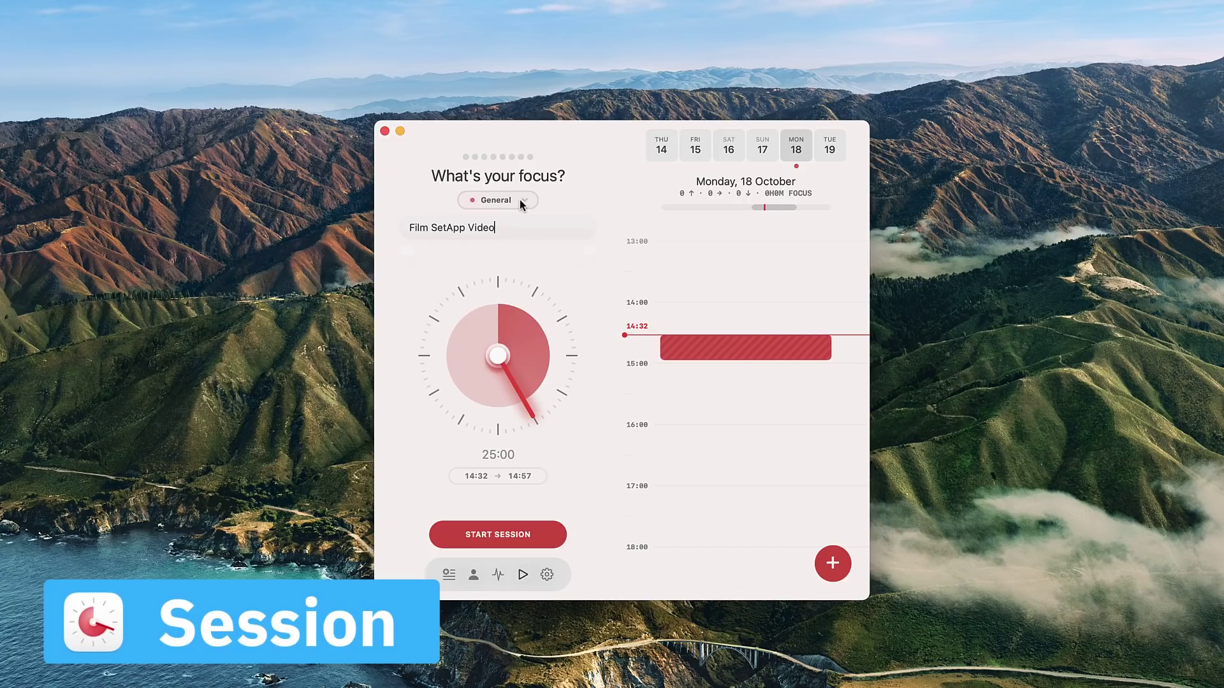
left_click(519, 200)
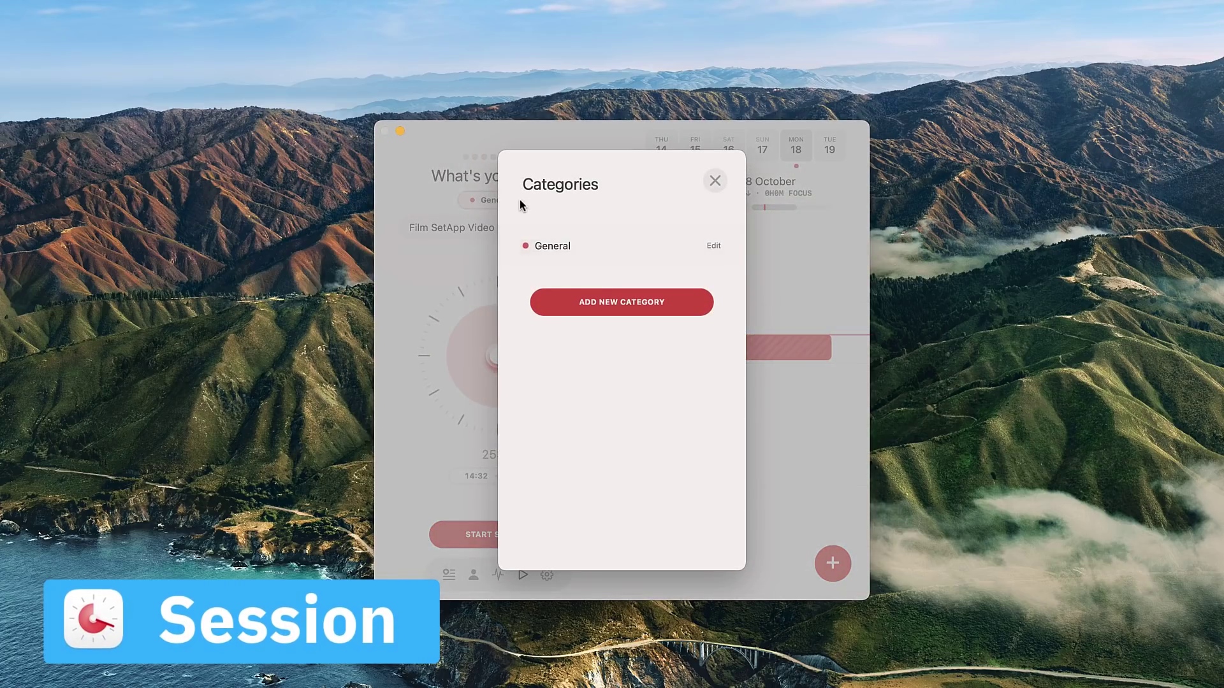
left_click(716, 182)
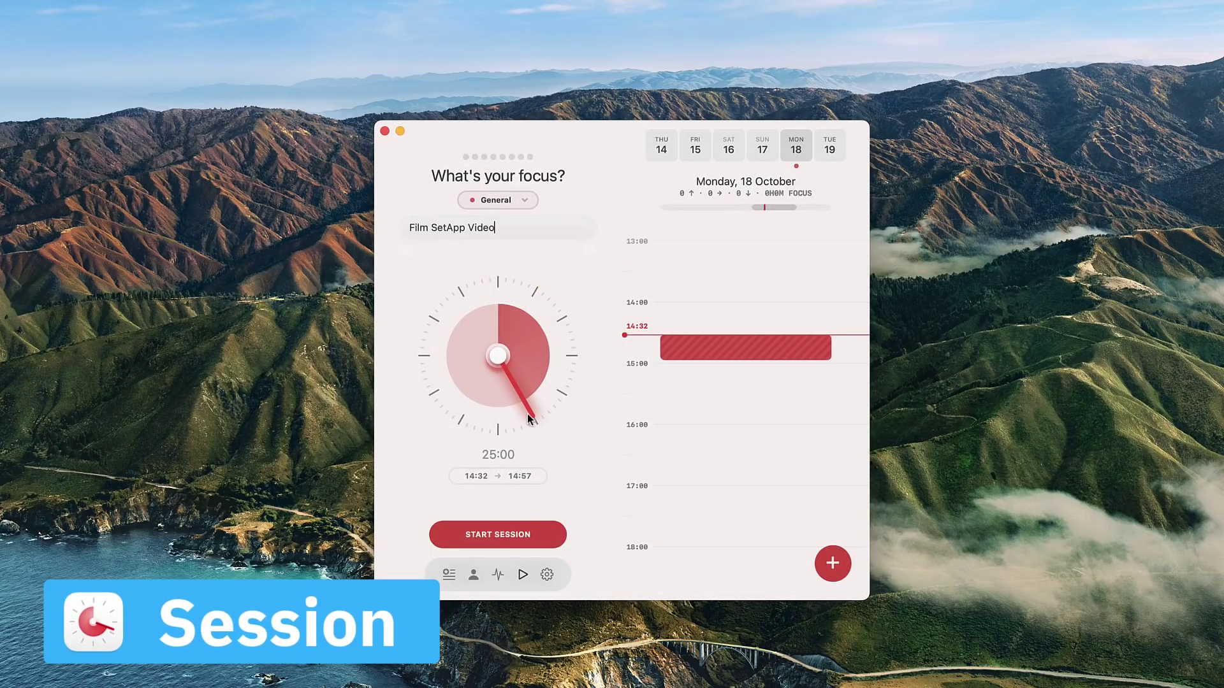
left_click_drag(532, 414, 560, 369)
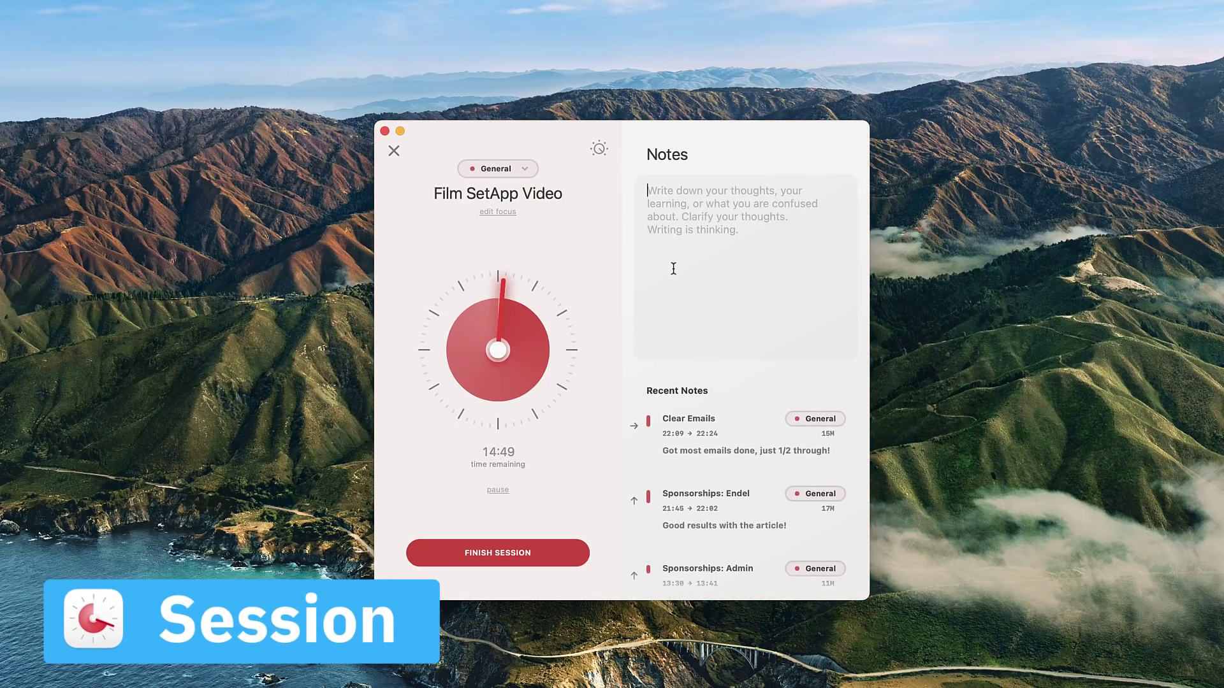
Finish the Film SetApp Video session, submit its reflection, and stop working instead of taking a break
scroll(729, 486, "down", 4)
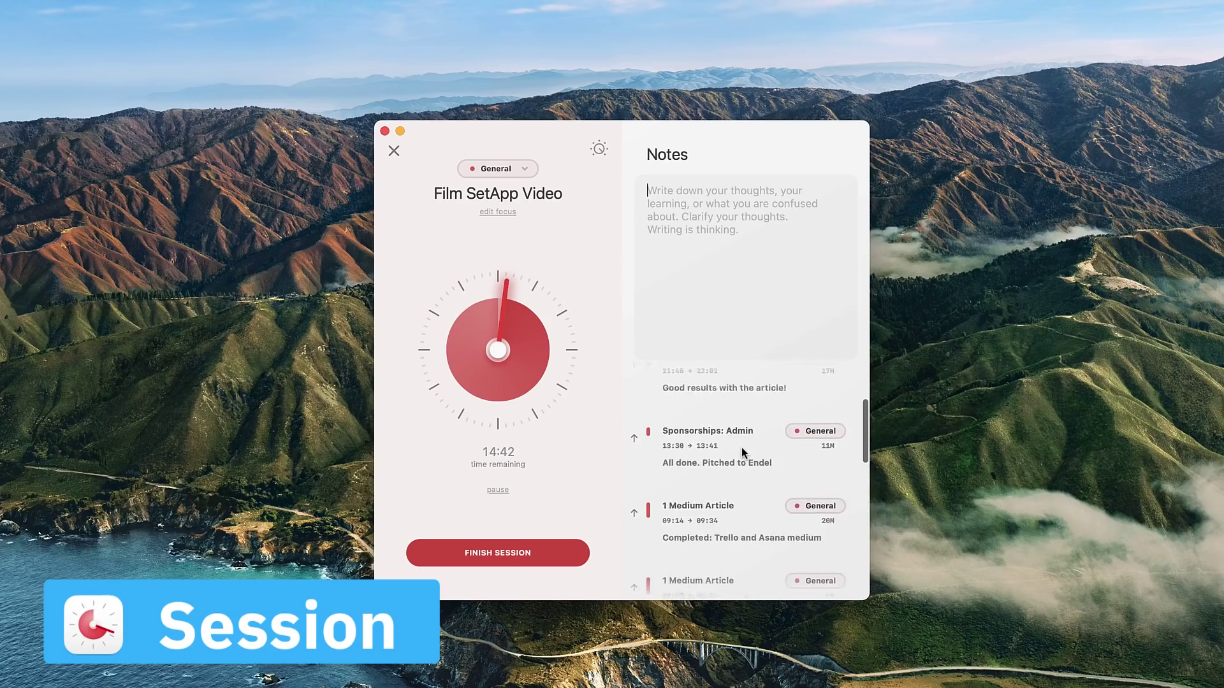
scroll(741, 447, "up", 3)
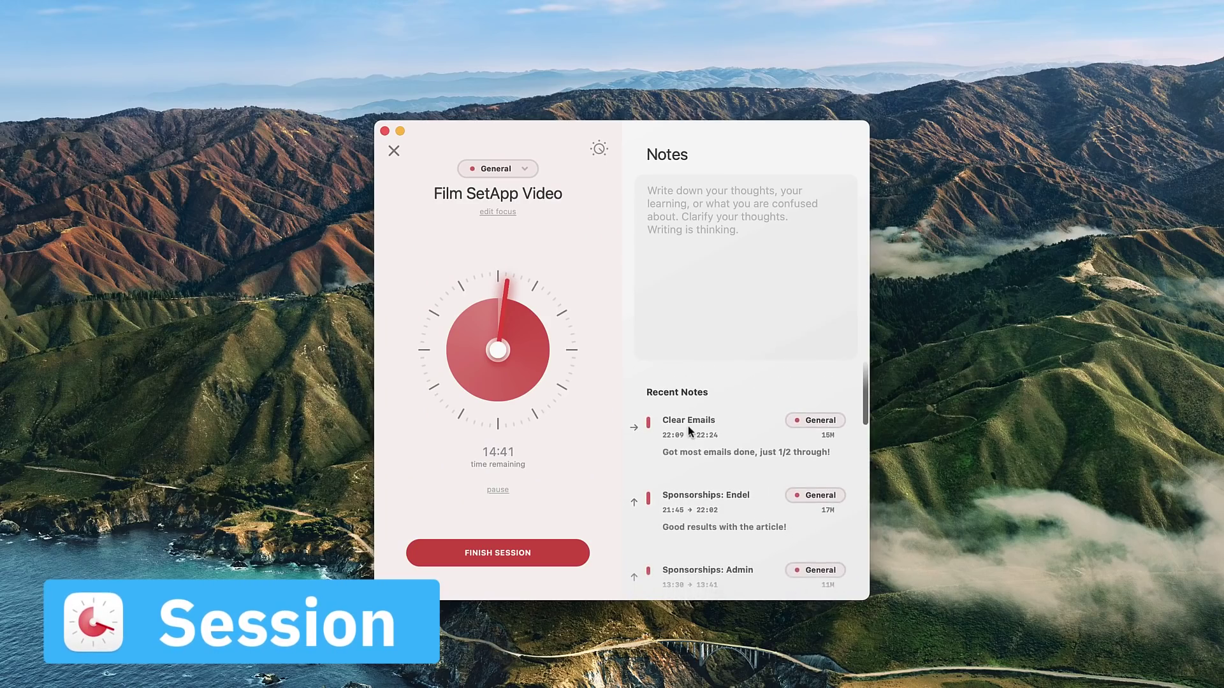
left_click(527, 551)
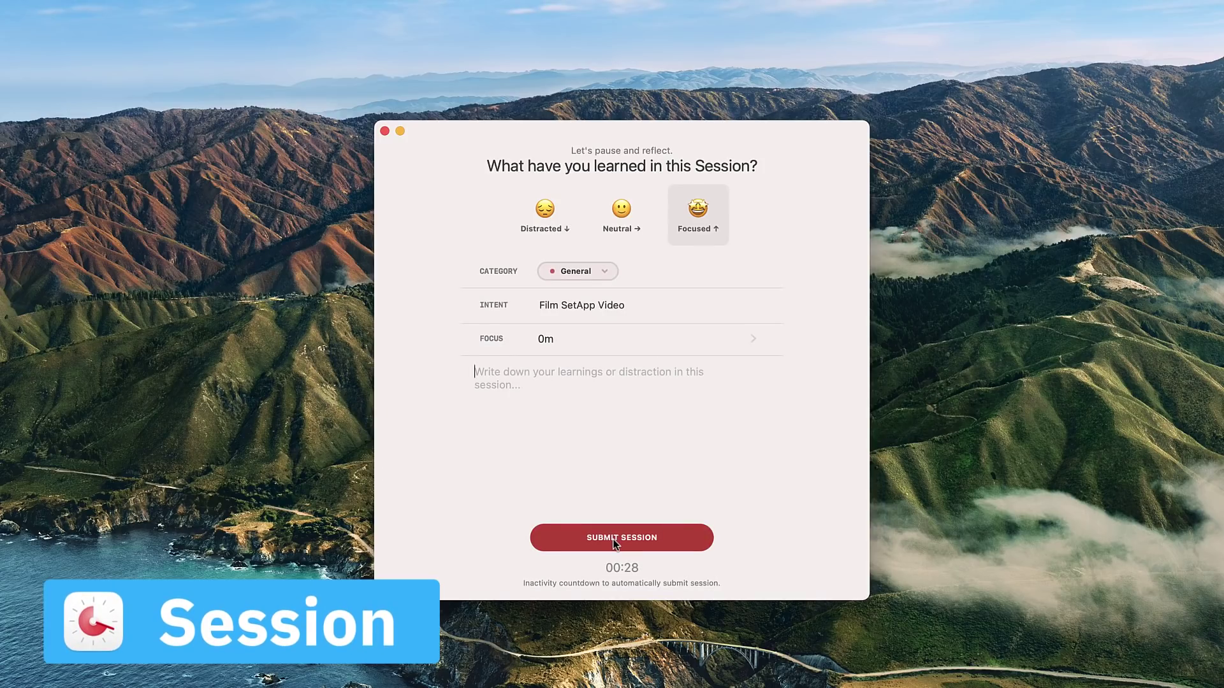
left_click(614, 543)
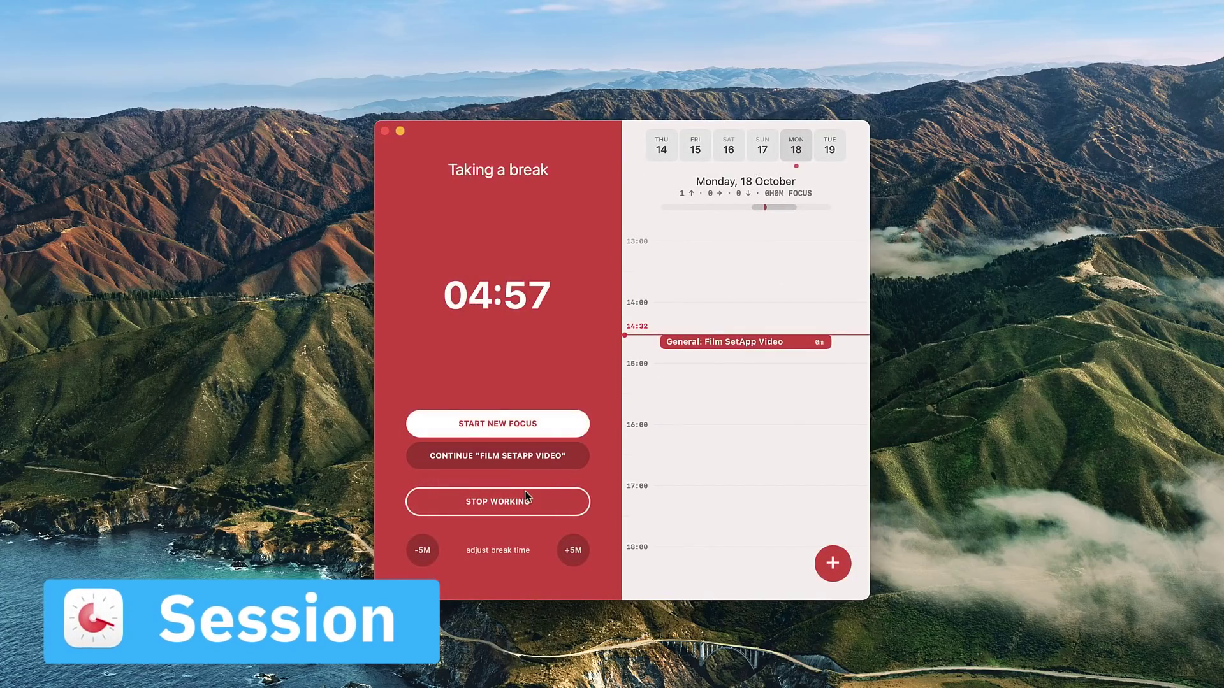
left_click(529, 503)
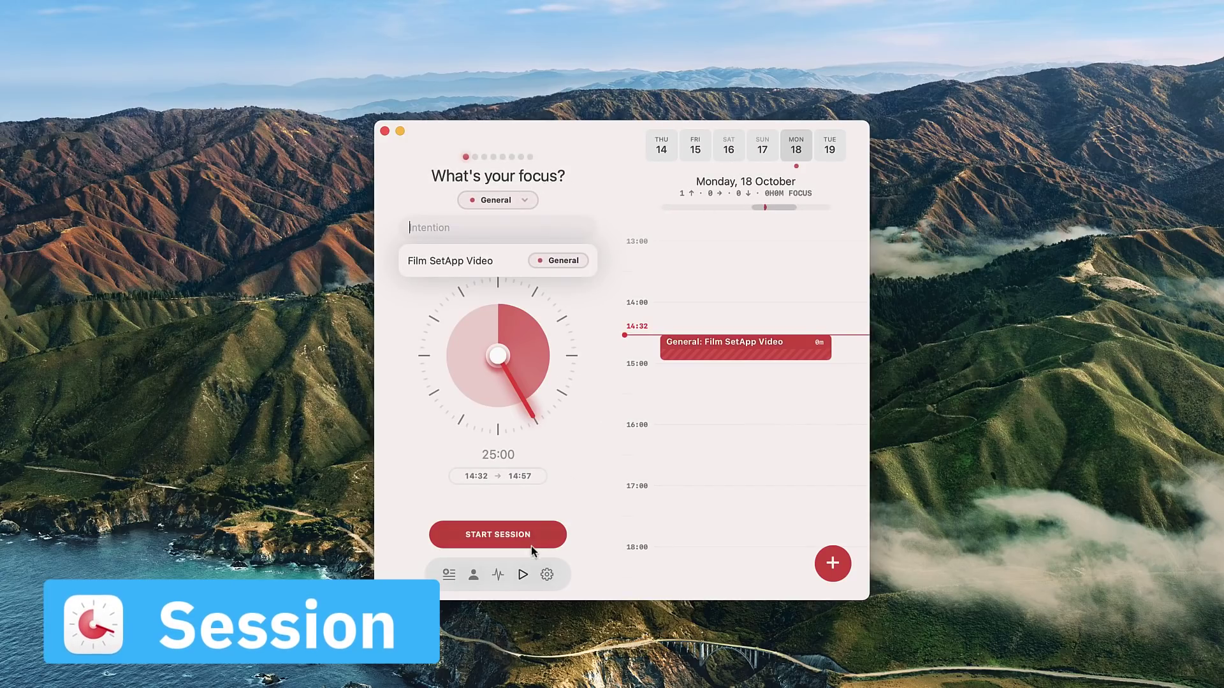
left_click(498, 574)
left_click_drag(737, 39, 567, 50)
scroll(483, 478, "down", 5)
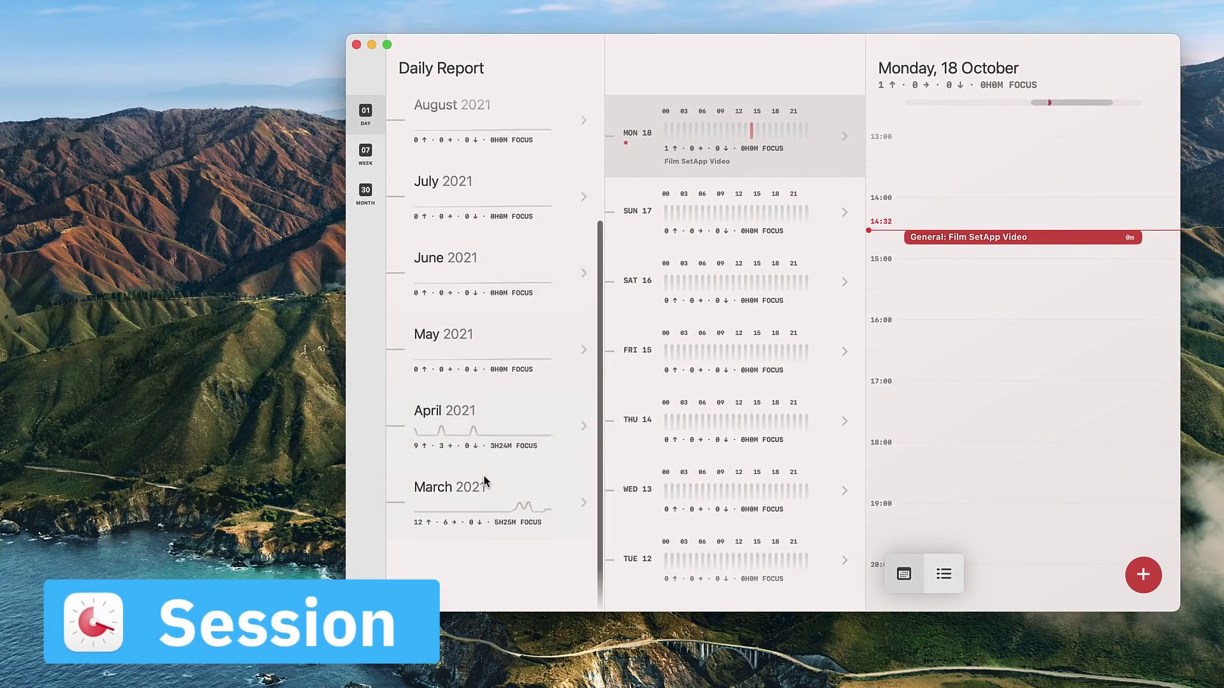
left_click(613, 432)
left_click(529, 510)
left_click(797, 232)
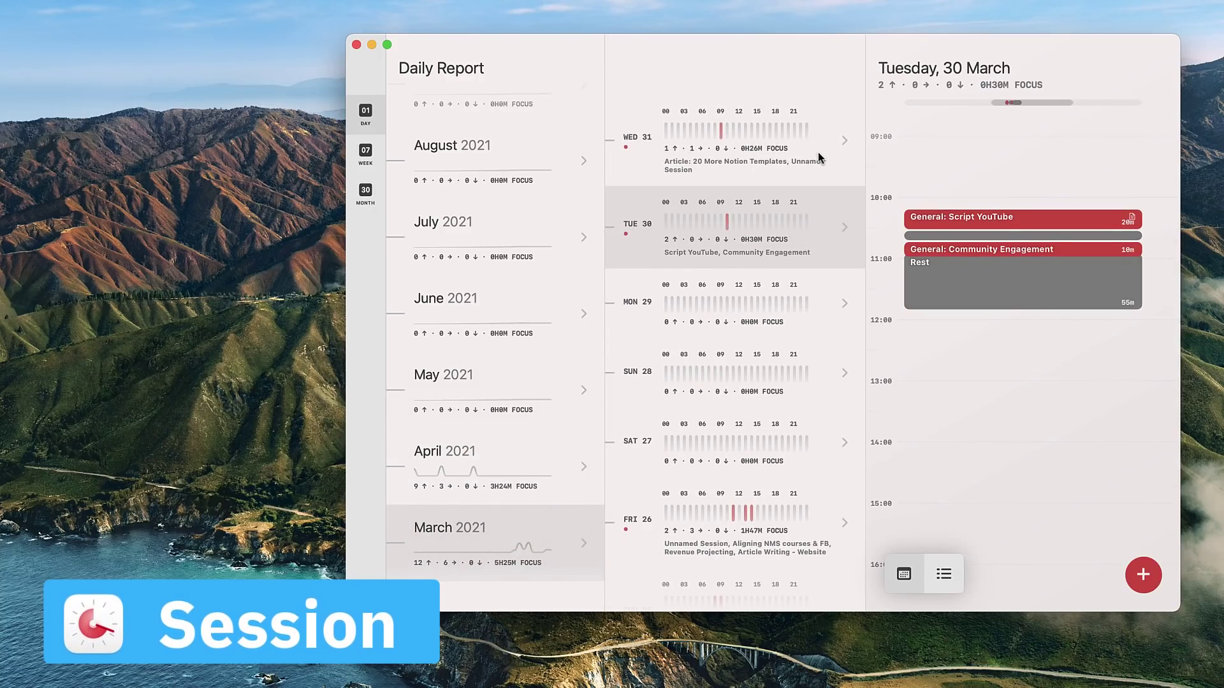
scroll(807, 397, "down", 5)
left_click(828, 344)
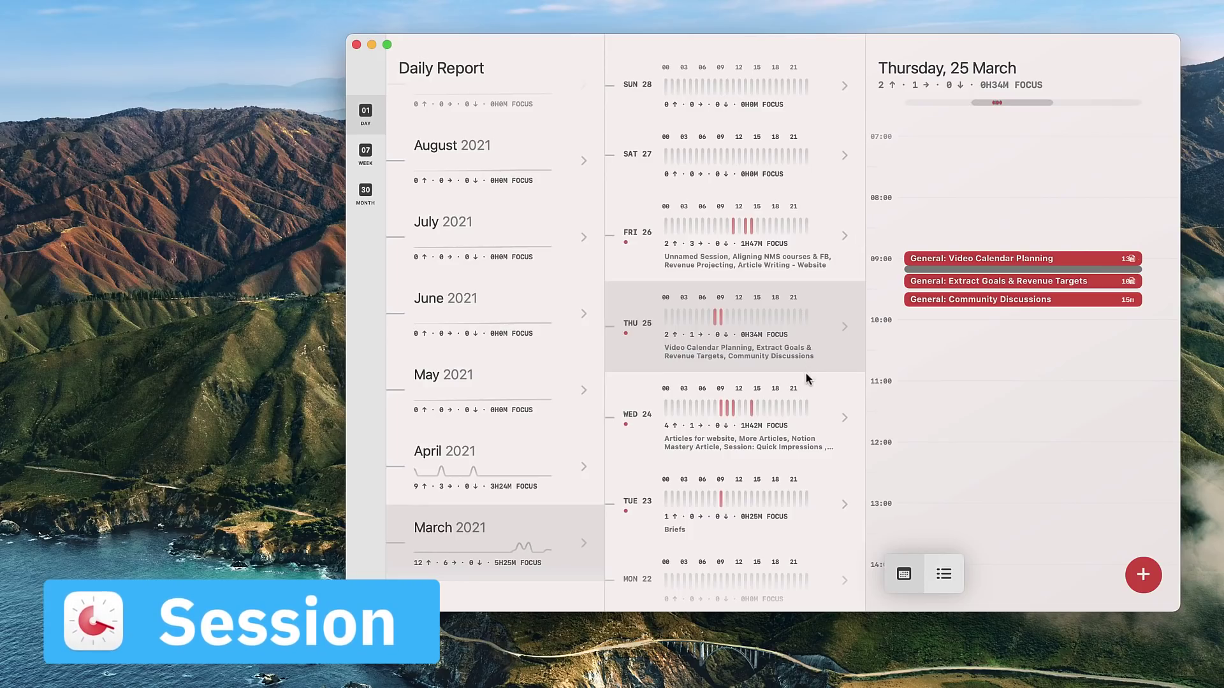
left_click(959, 570)
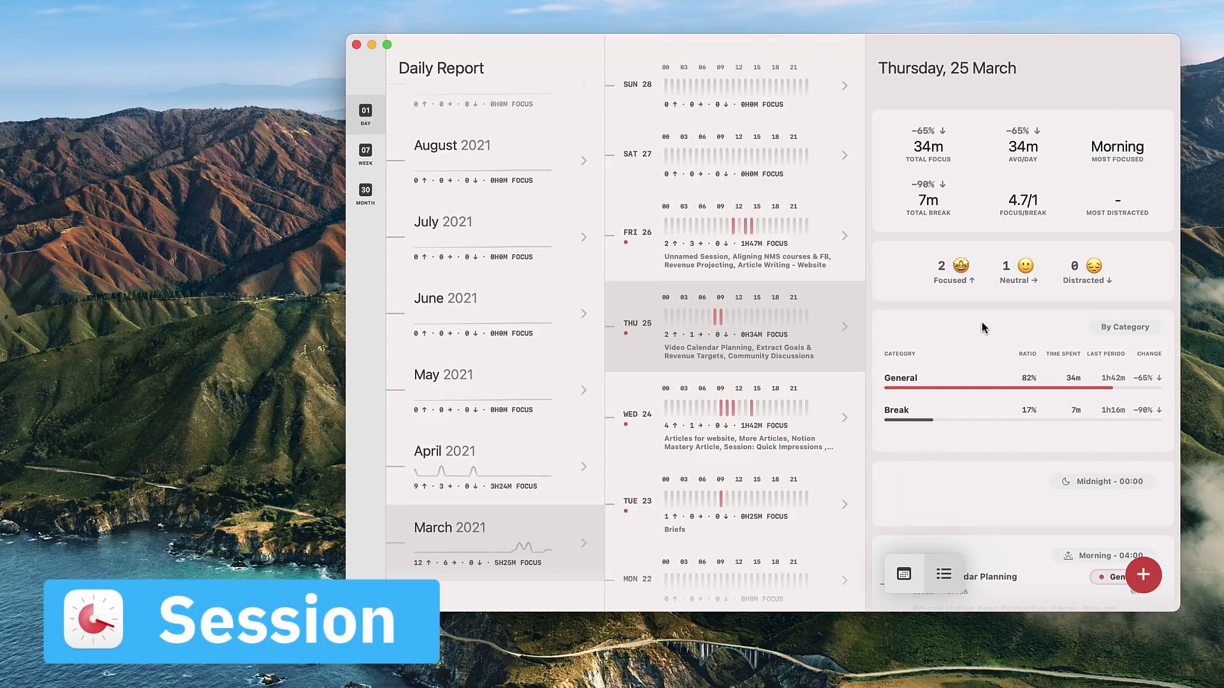
scroll(994, 322, "down", 15)
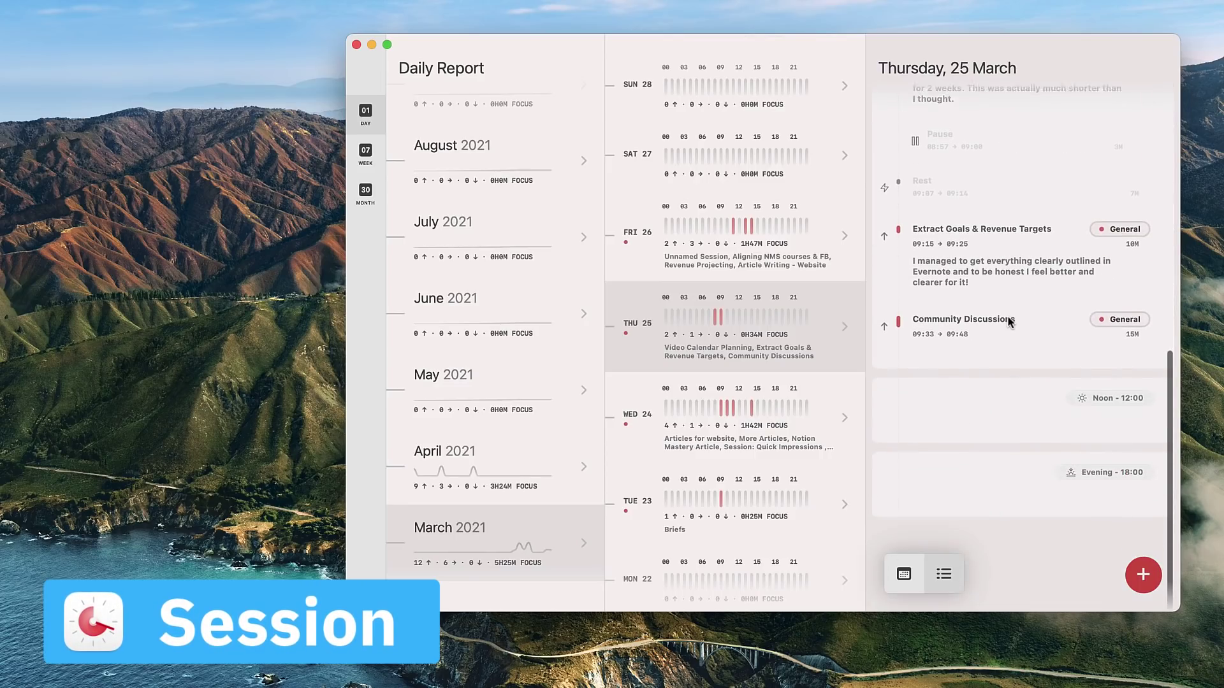
scroll(500, 150, "up", 5)
left_click(366, 153)
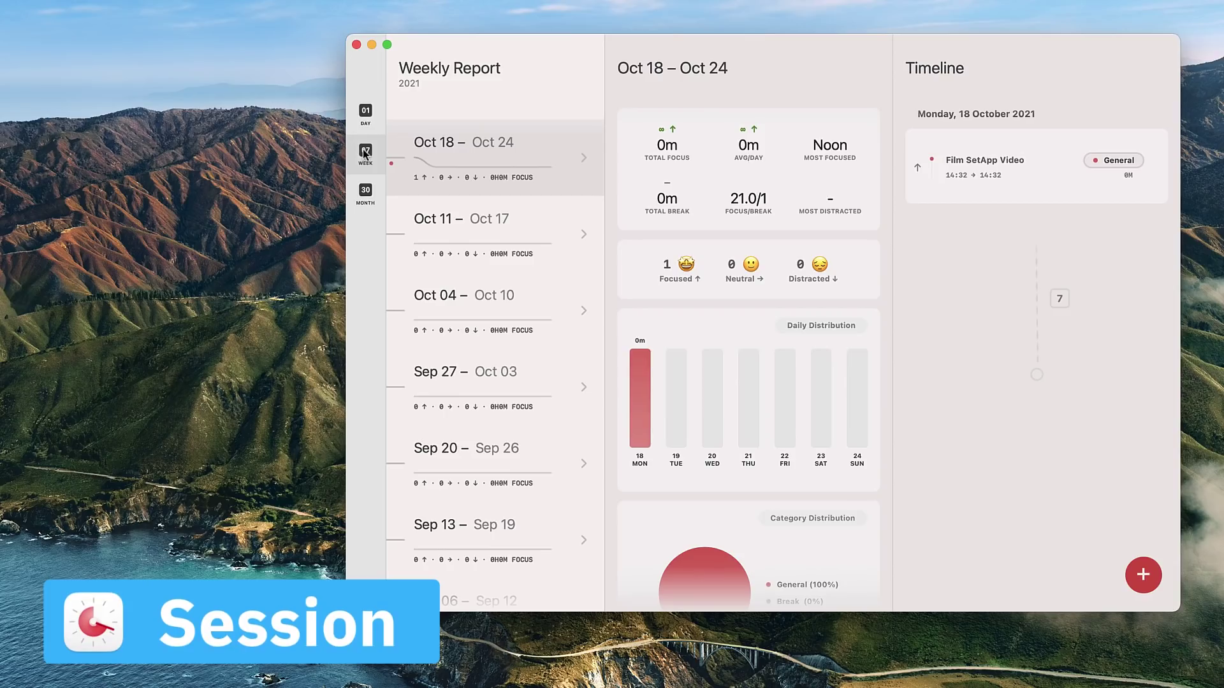
left_click(368, 192)
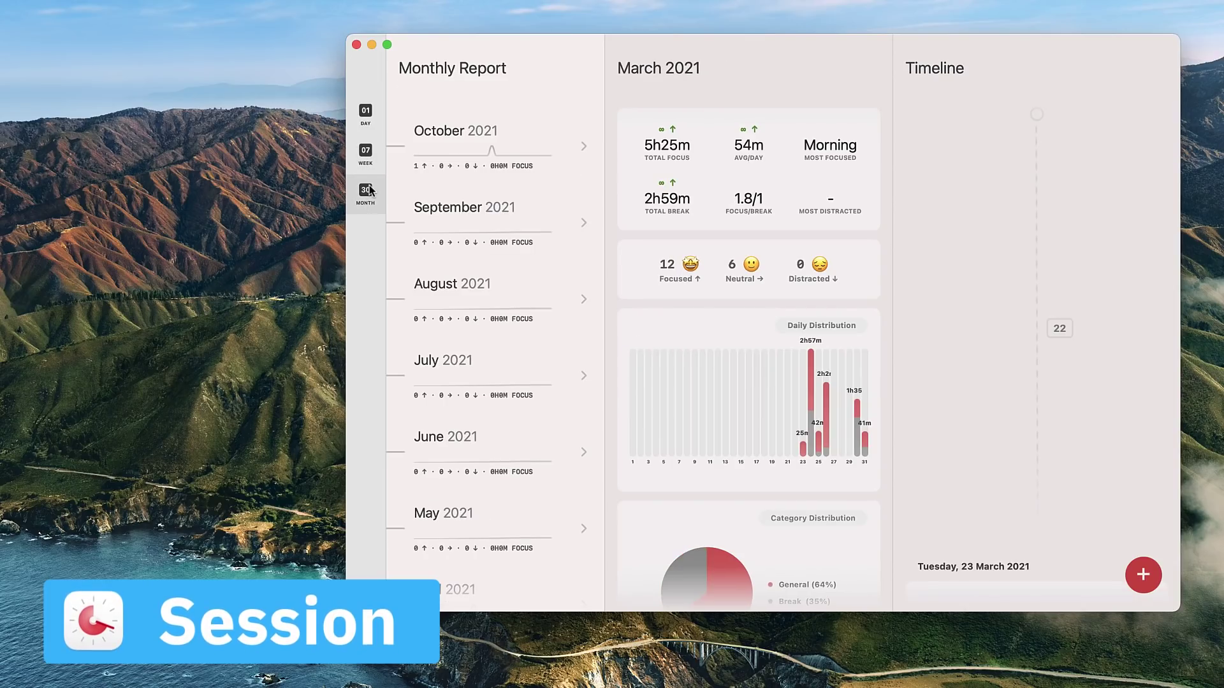
left_click(366, 117)
left_click(508, 174)
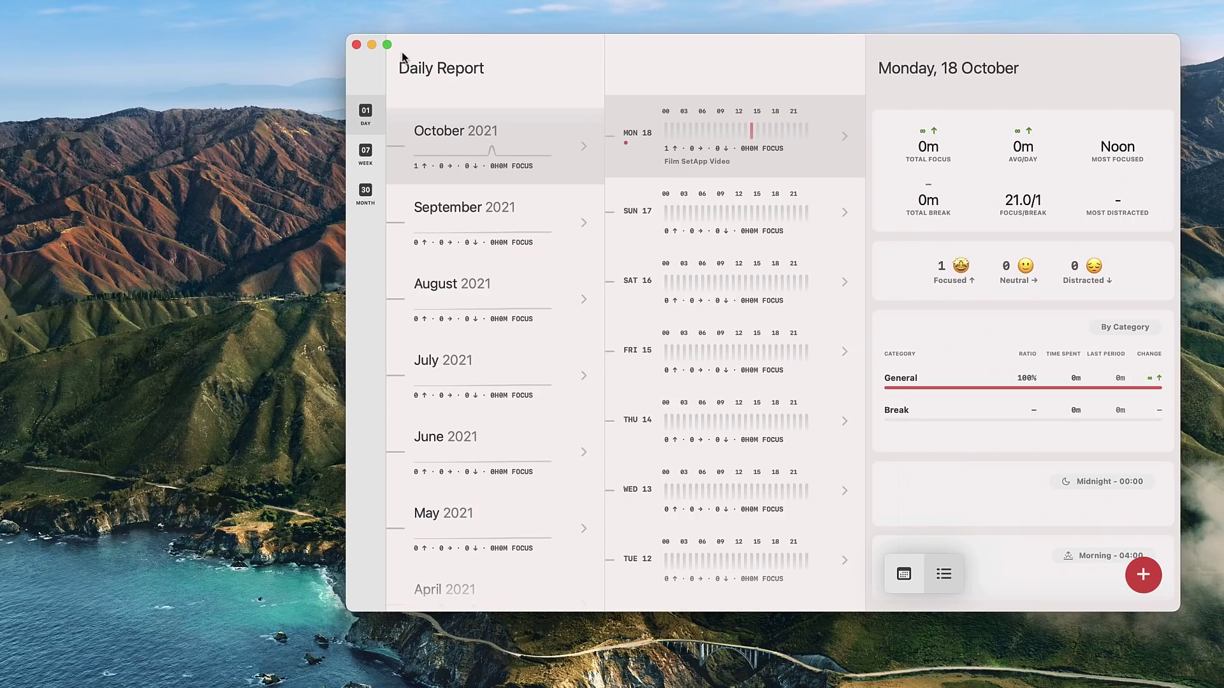
left_click(357, 44)
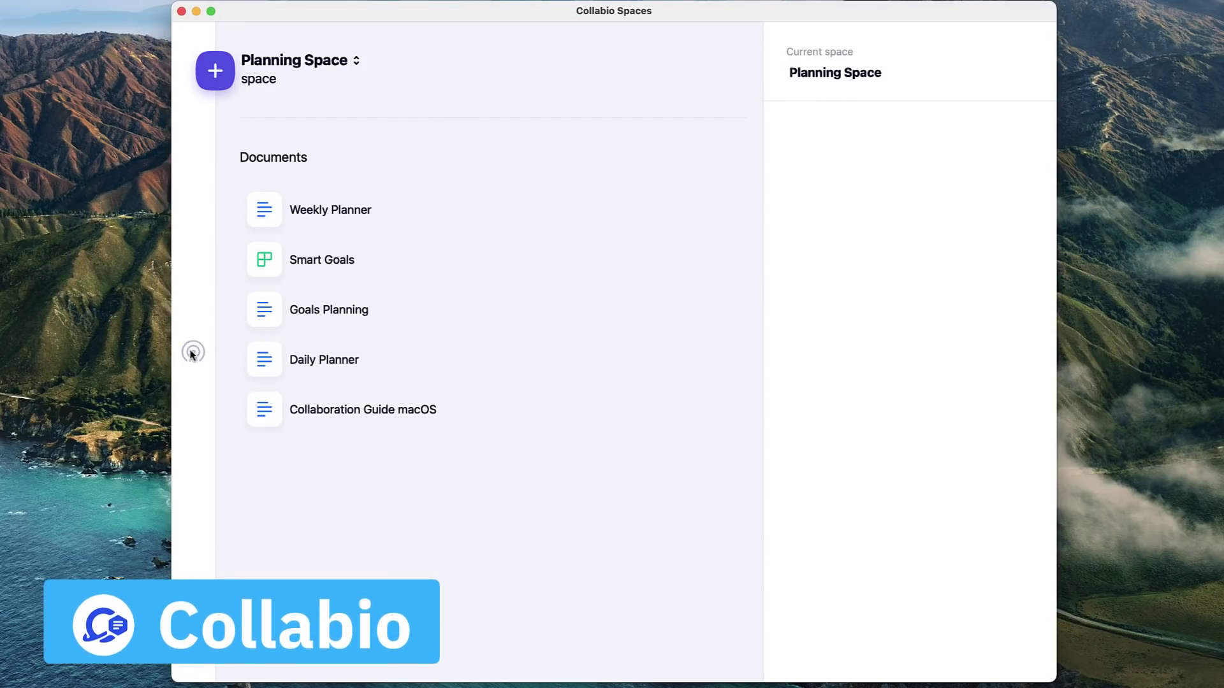
Add an untitled text document to Planning Space and switch its collaboration toggle on
left_click(215, 70)
left_click(253, 132)
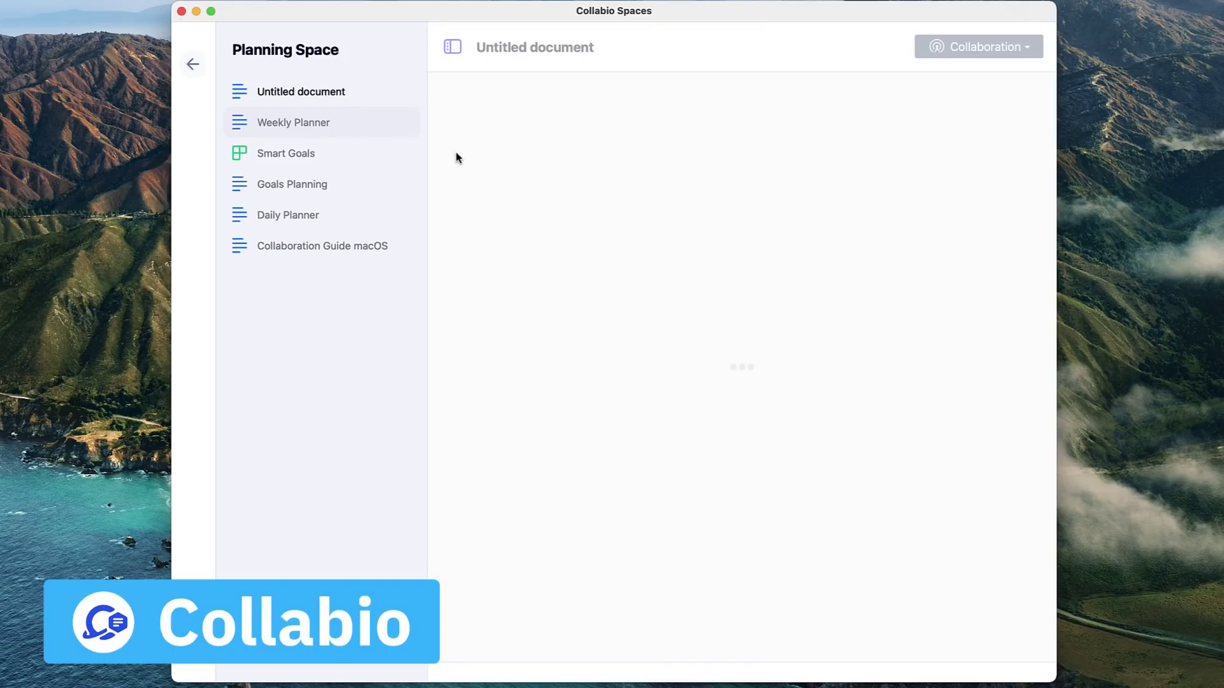
left_click(639, 179)
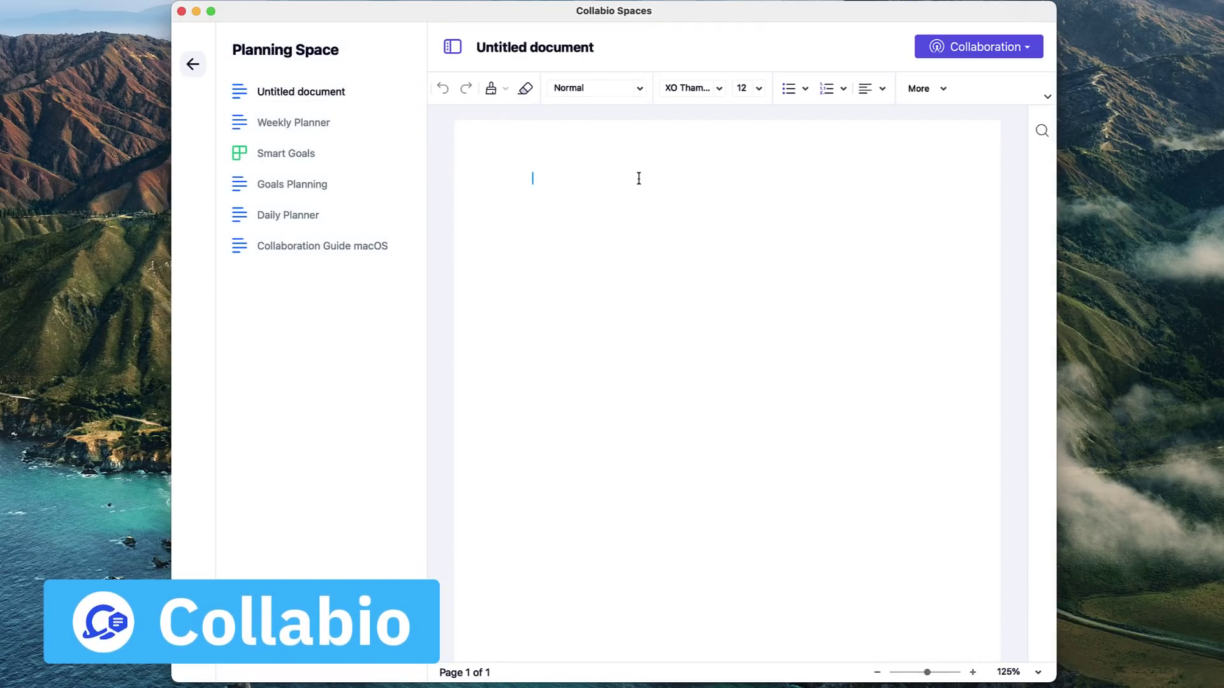
left_click(989, 57)
left_click(1014, 87)
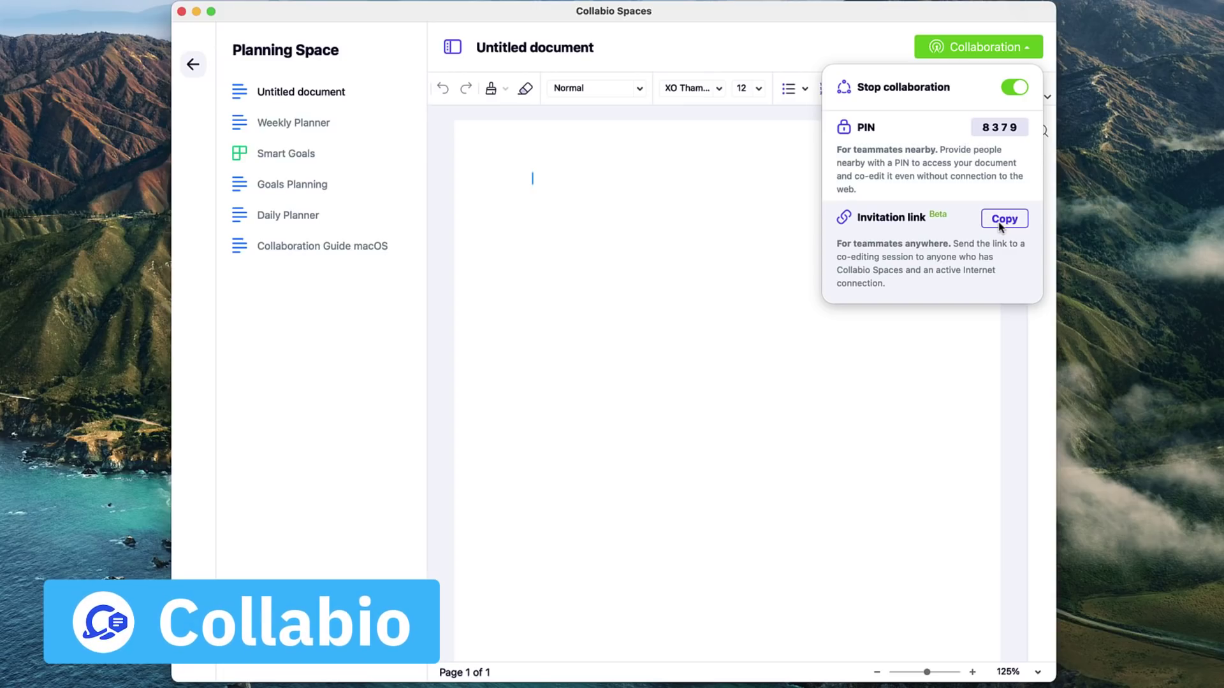
Switch collaboration off for the Untitled document and go back to the Planning Space list
left_click(618, 191)
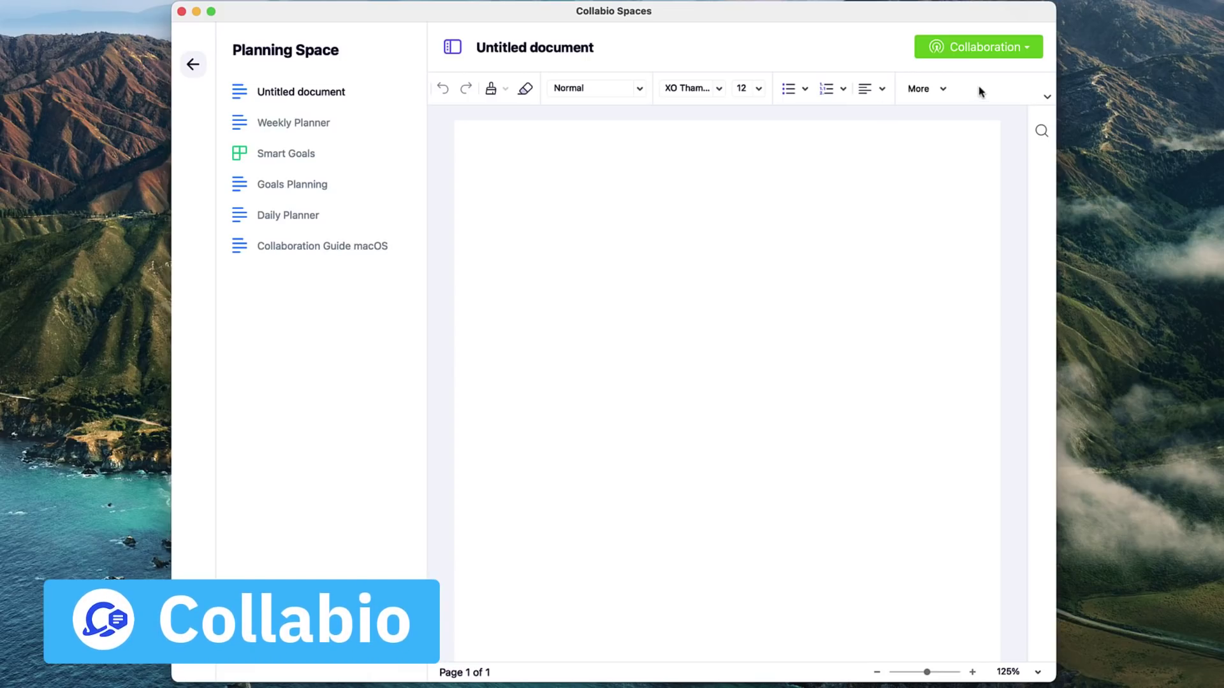
left_click(987, 54)
left_click(1013, 89)
left_click(901, 188)
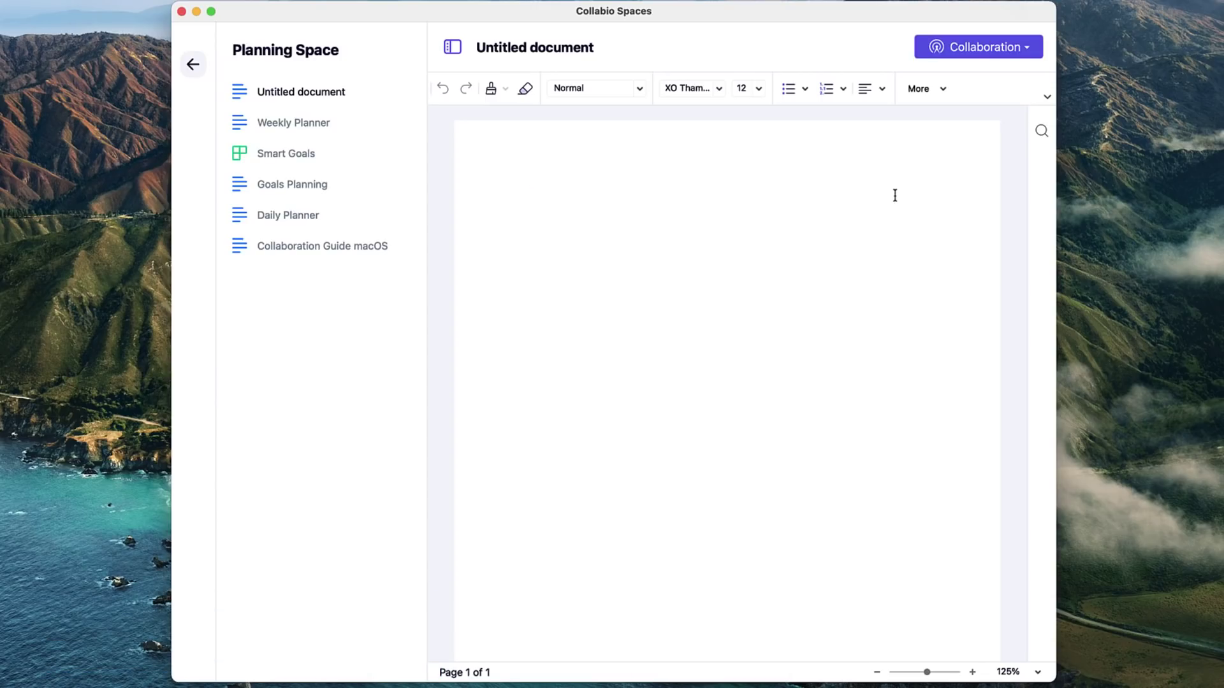
left_click(194, 66)
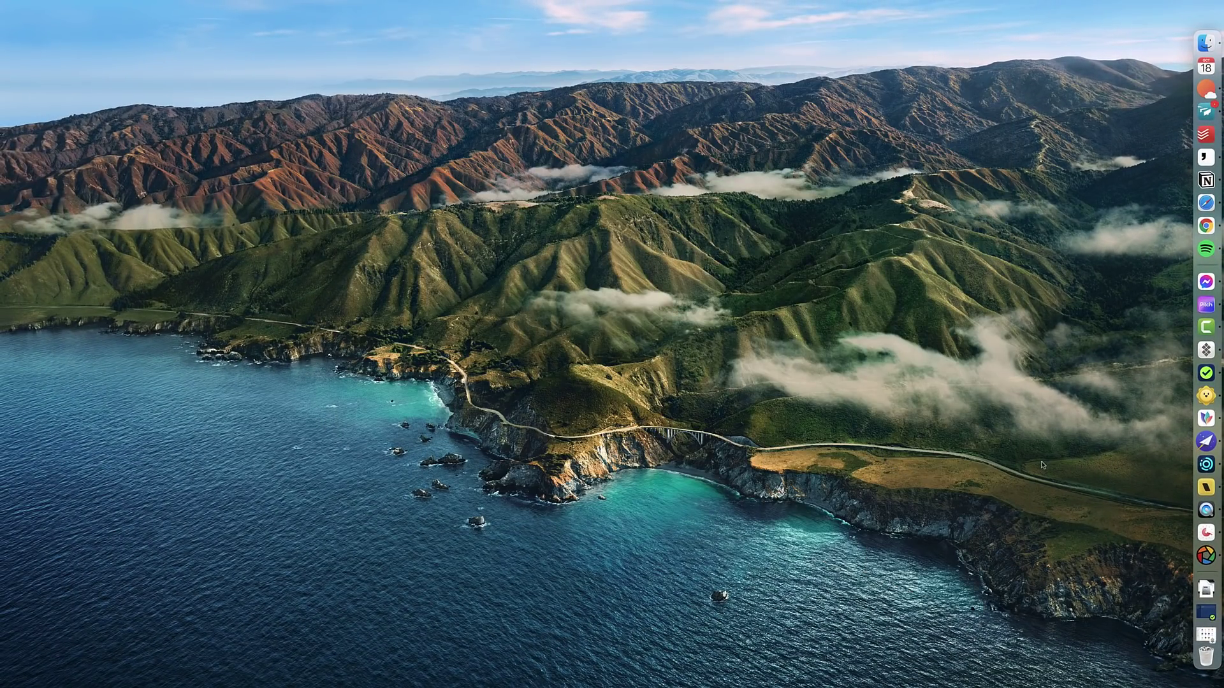
Open Focus Preferences from the menu bar and view the Blocking pane, then the Schedule pane
left_click(964, 6)
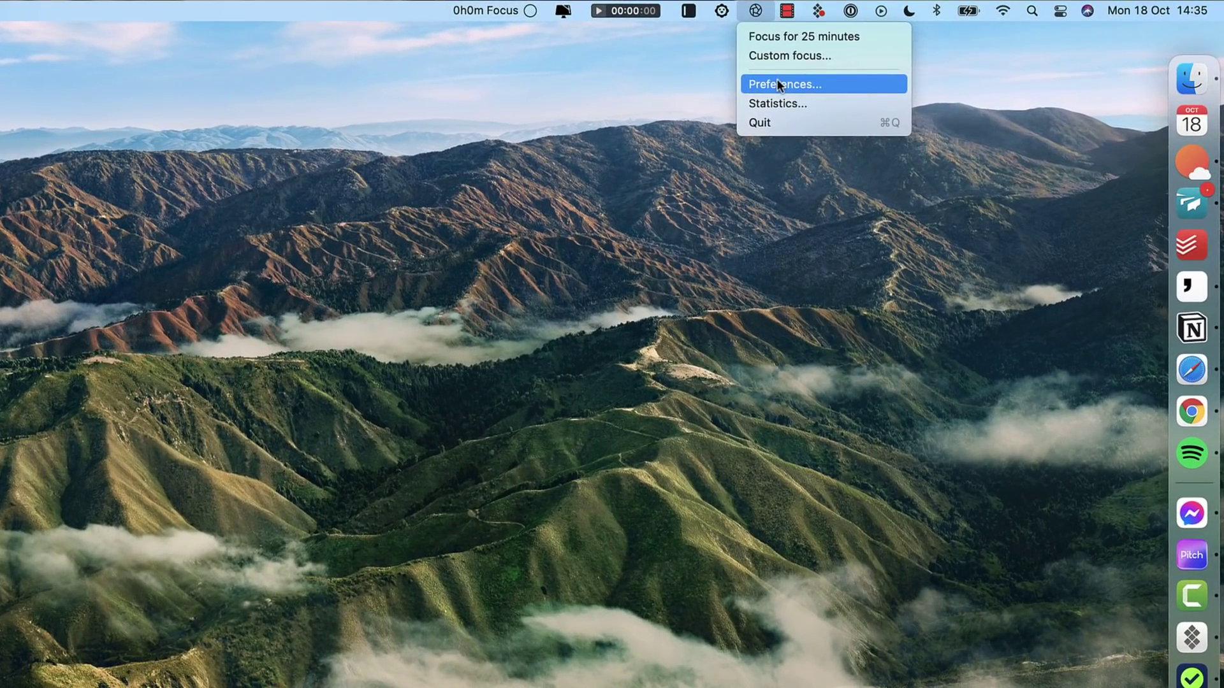
left_click(777, 83)
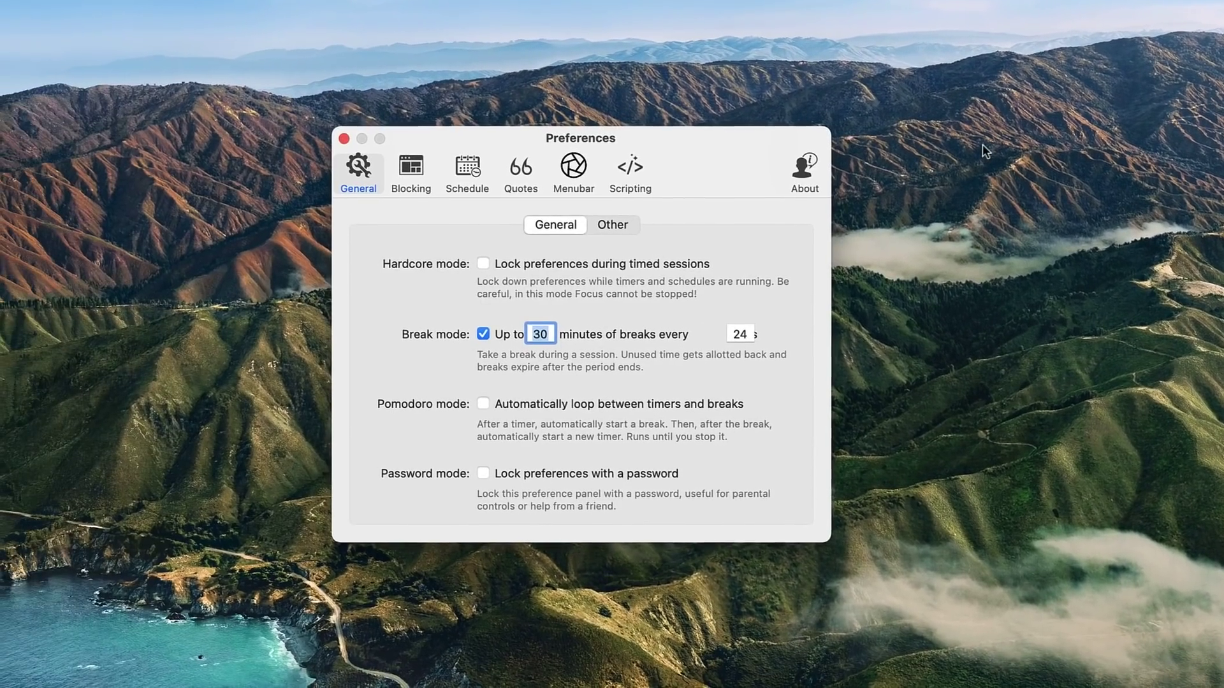
left_click_drag(754, 140, 806, 174)
left_click(429, 172)
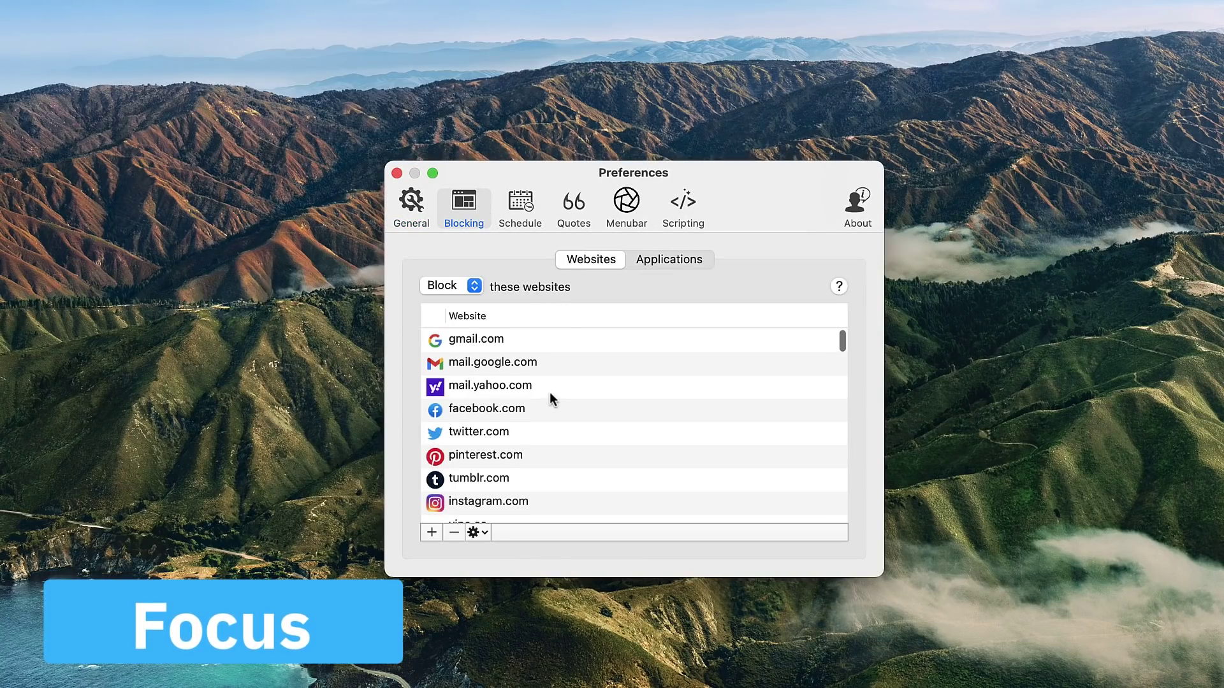
left_click(518, 212)
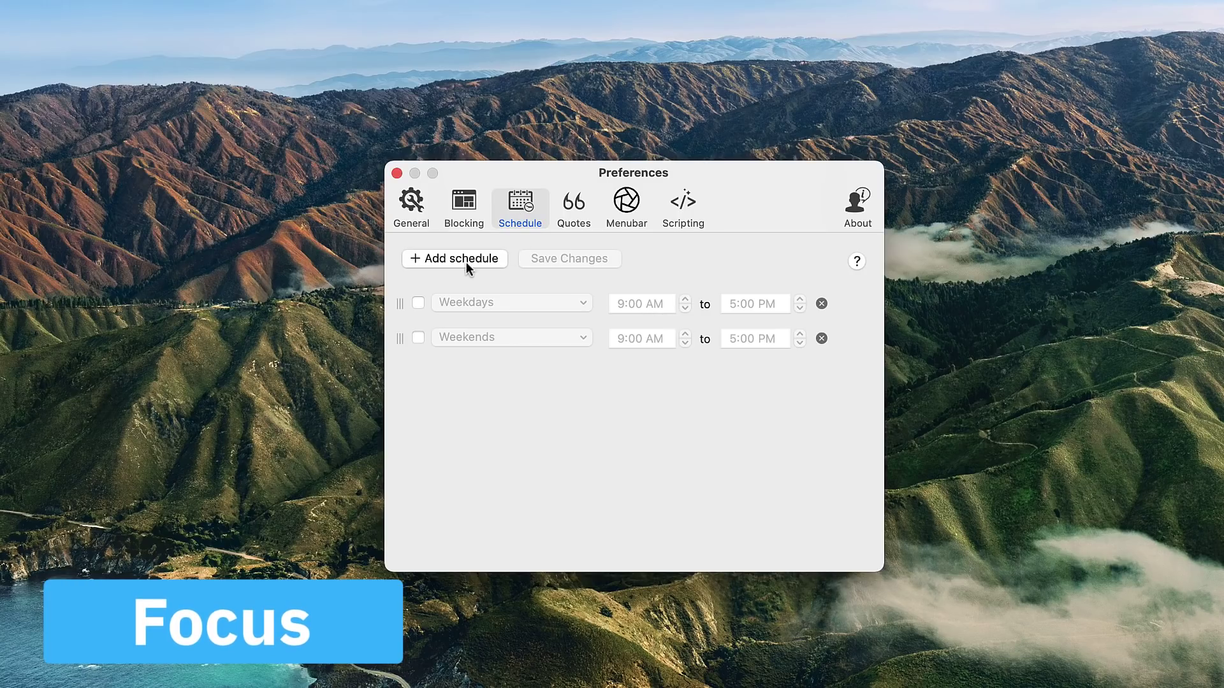
View Focus's Quotes and Menubar panes, then return to the General pane's break mode settings
left_click(574, 220)
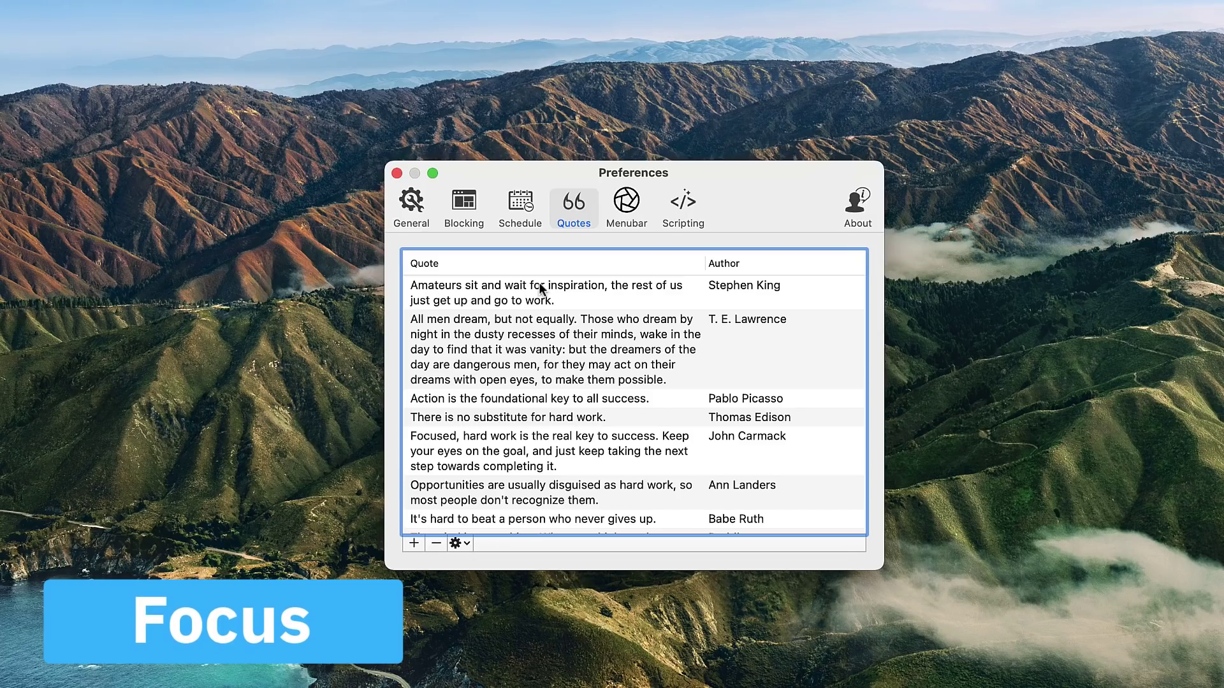
left_click(614, 220)
left_click(412, 205)
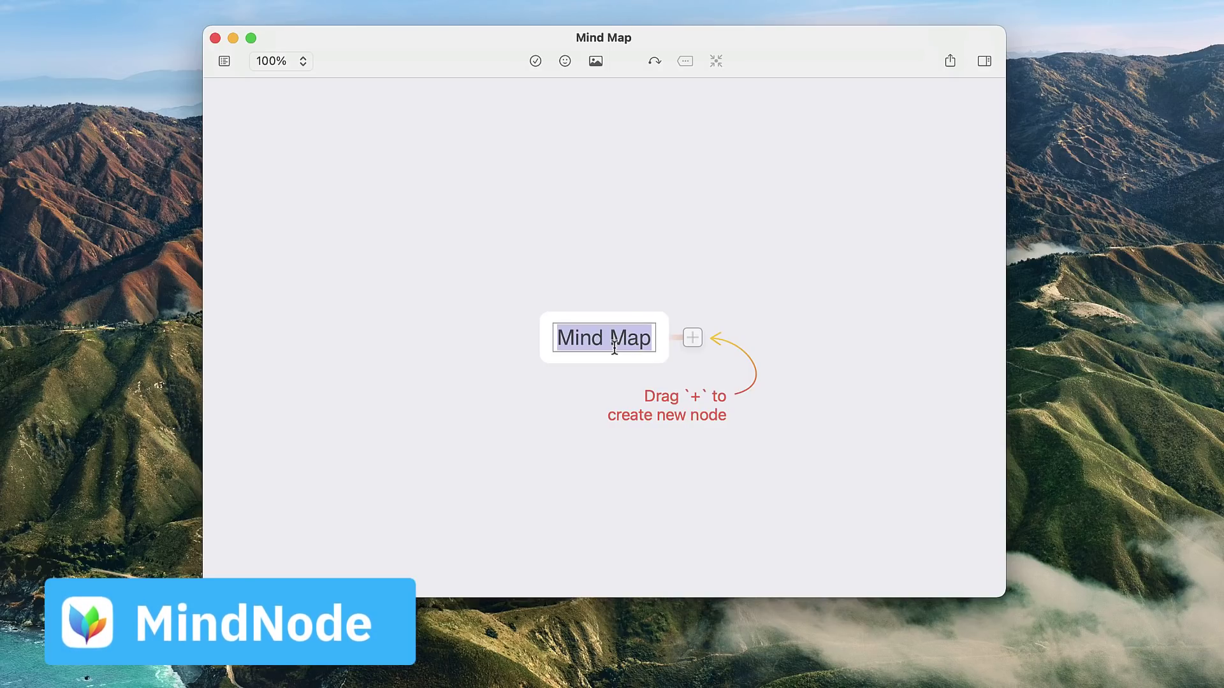
Rename the central node to Connect and add a To-Do branch from it
type("Connect")
key("Return")
left_click_drag(685, 337, 722, 326)
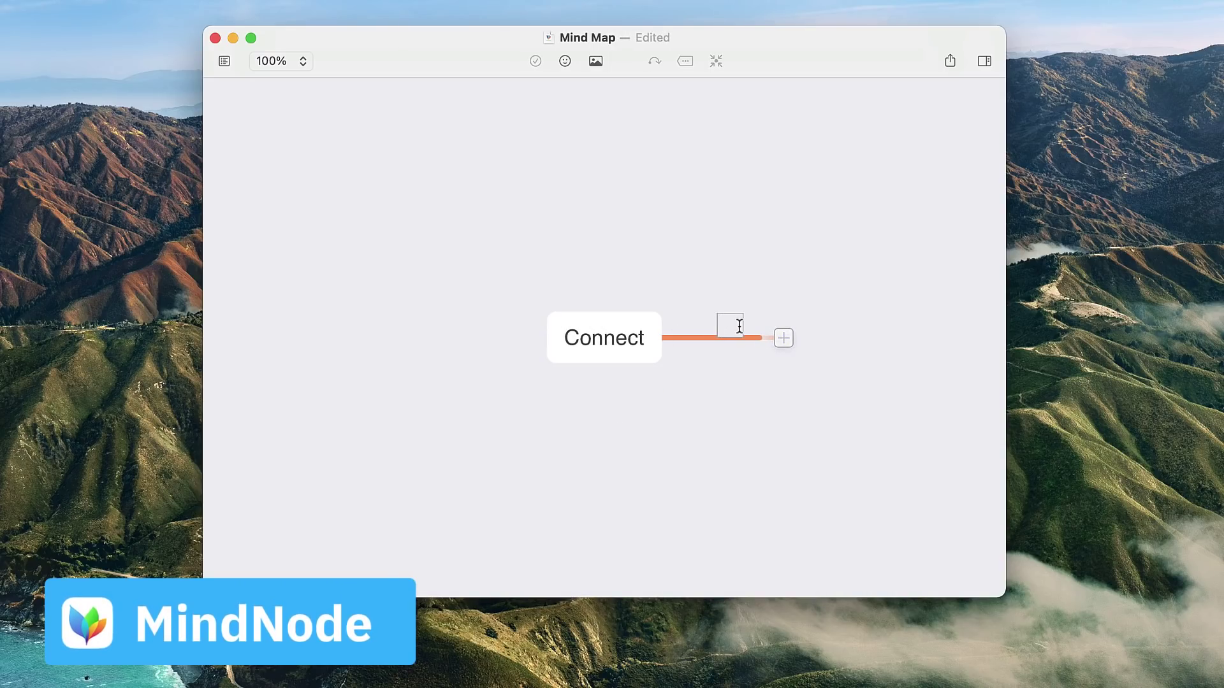
type("To-Do")
key("Return")
Add two sub-branches under To-Do and turn the newest empty node into a task
key("Tab")
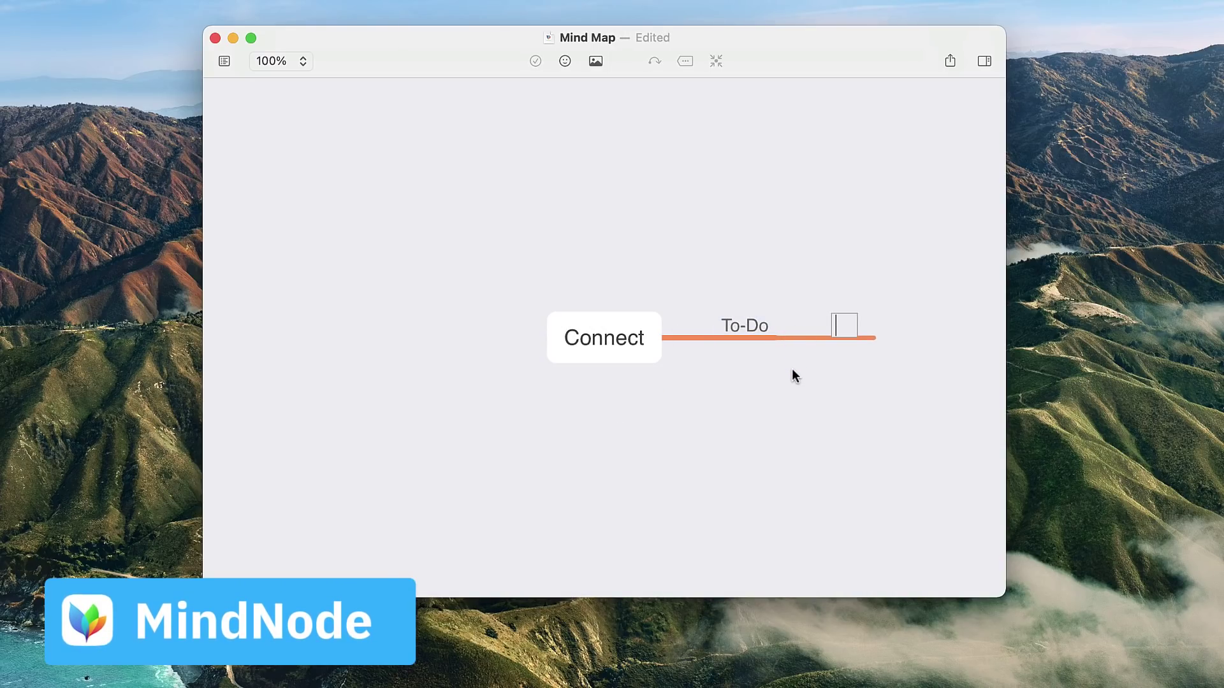
left_click(801, 338)
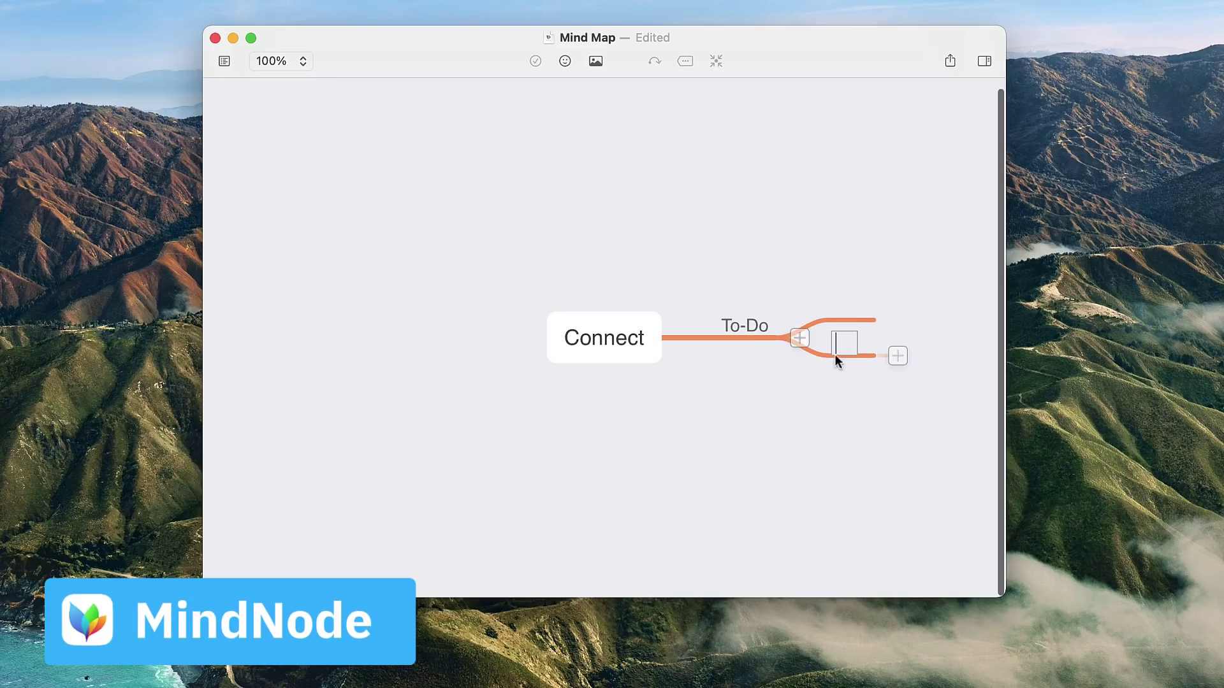
left_click(897, 356)
scroll(915, 404, "right", 5)
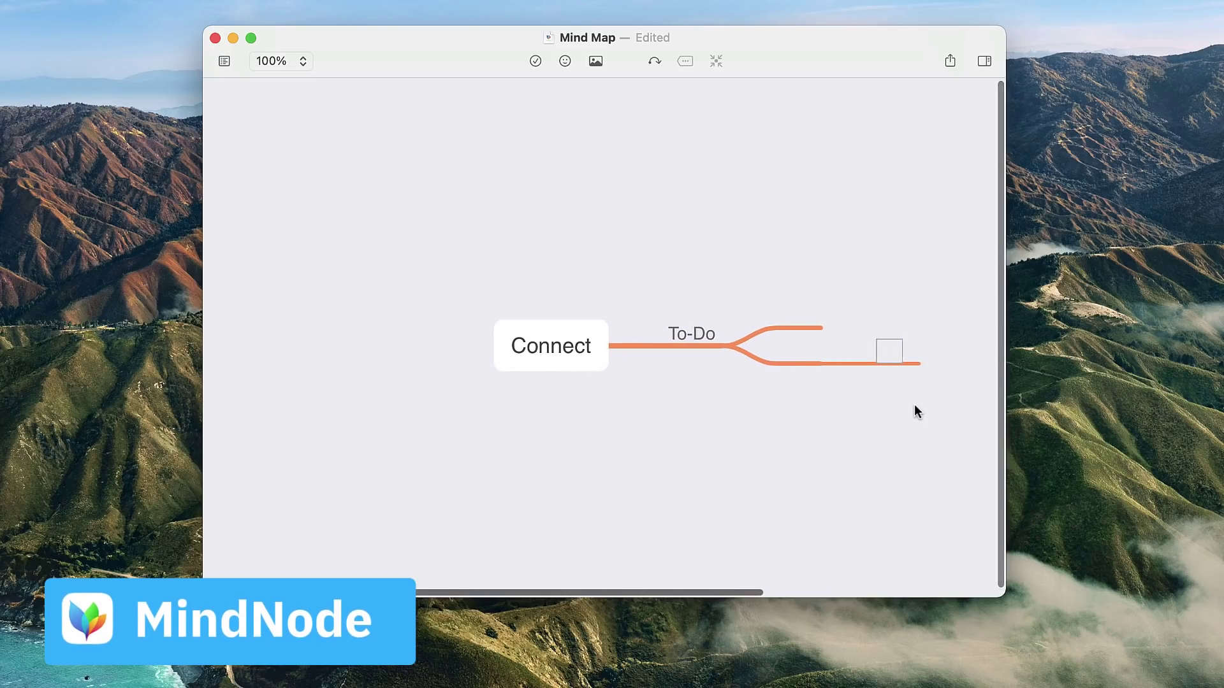
scroll(510, 328, "left", 3)
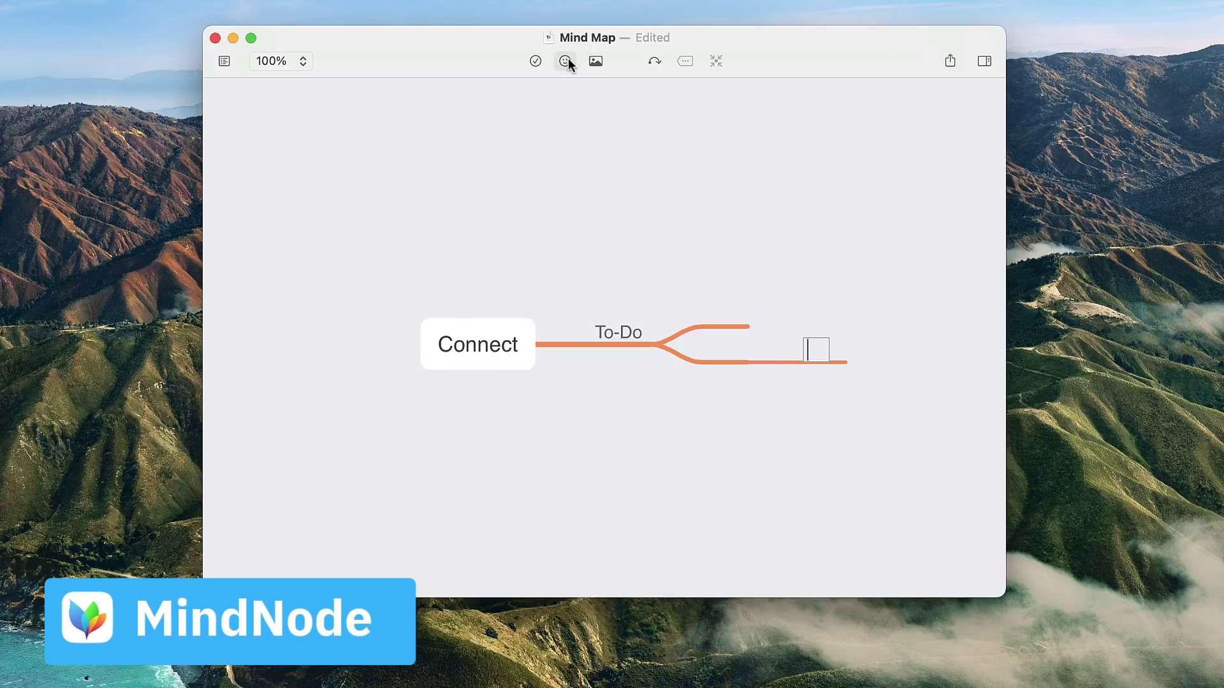
left_click(534, 60)
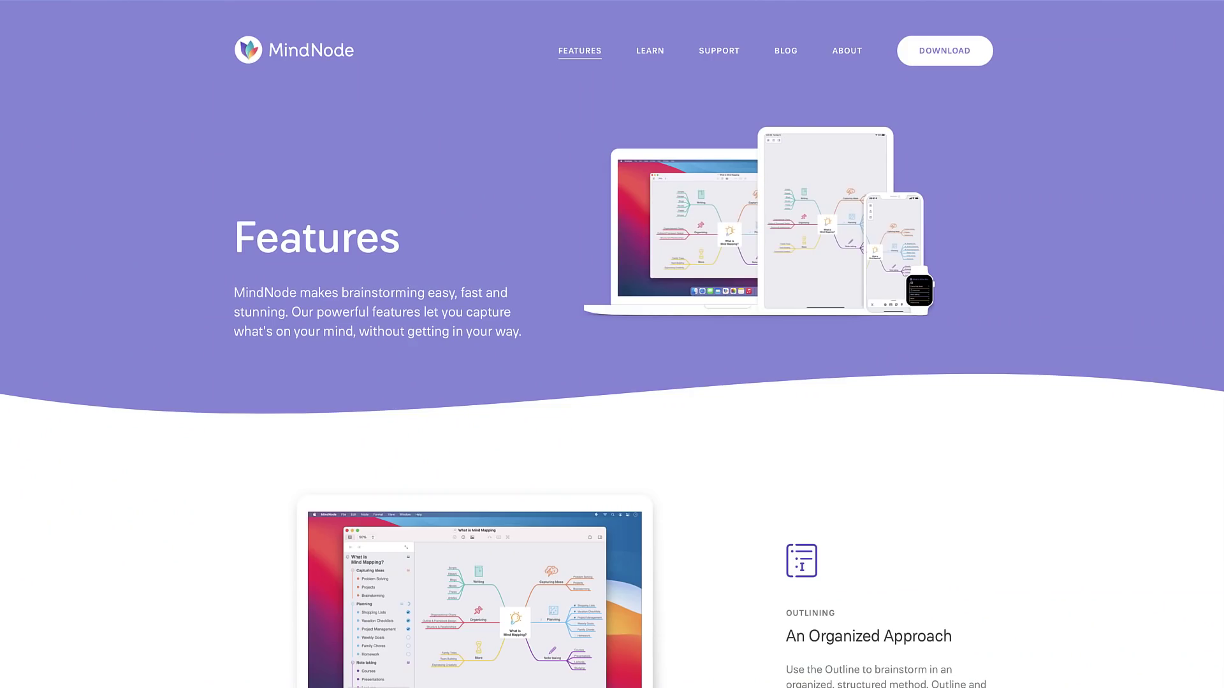
Scroll the MindNode Features page down to the Visual Tags section, Adding More Context
scroll(612, 344, "down", 10)
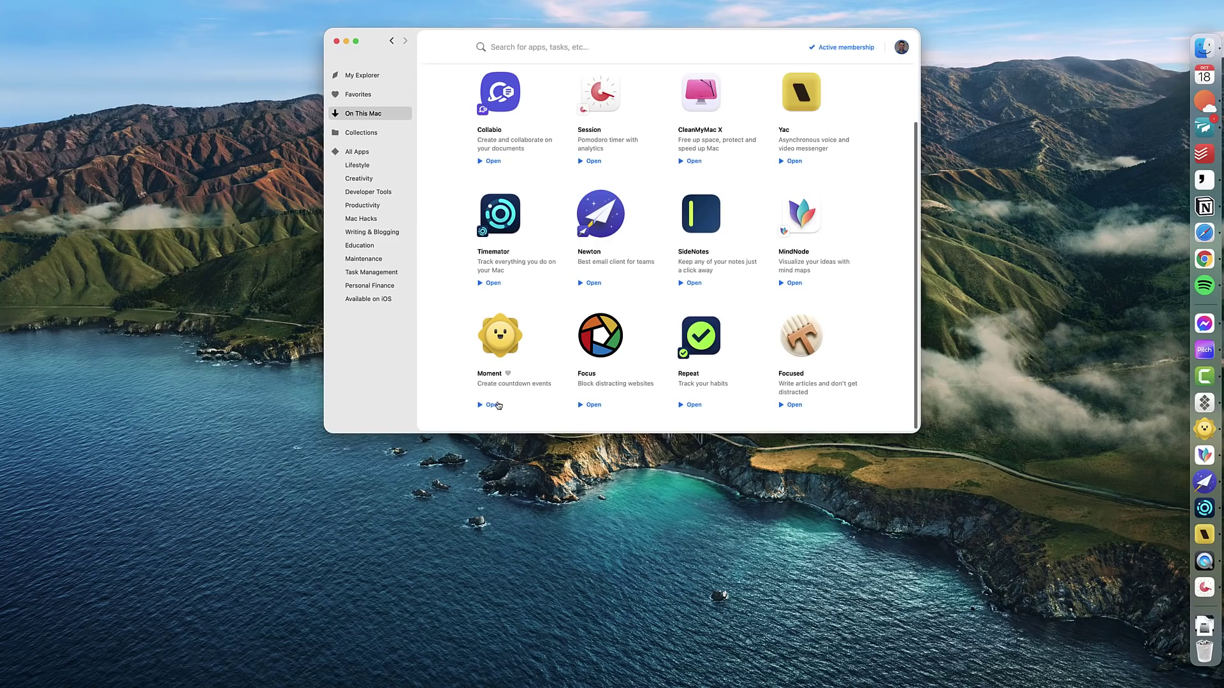
Launch Moment, minimize Setapp, and show Moment's time-progress trackers from the menu bar
left_click(494, 406)
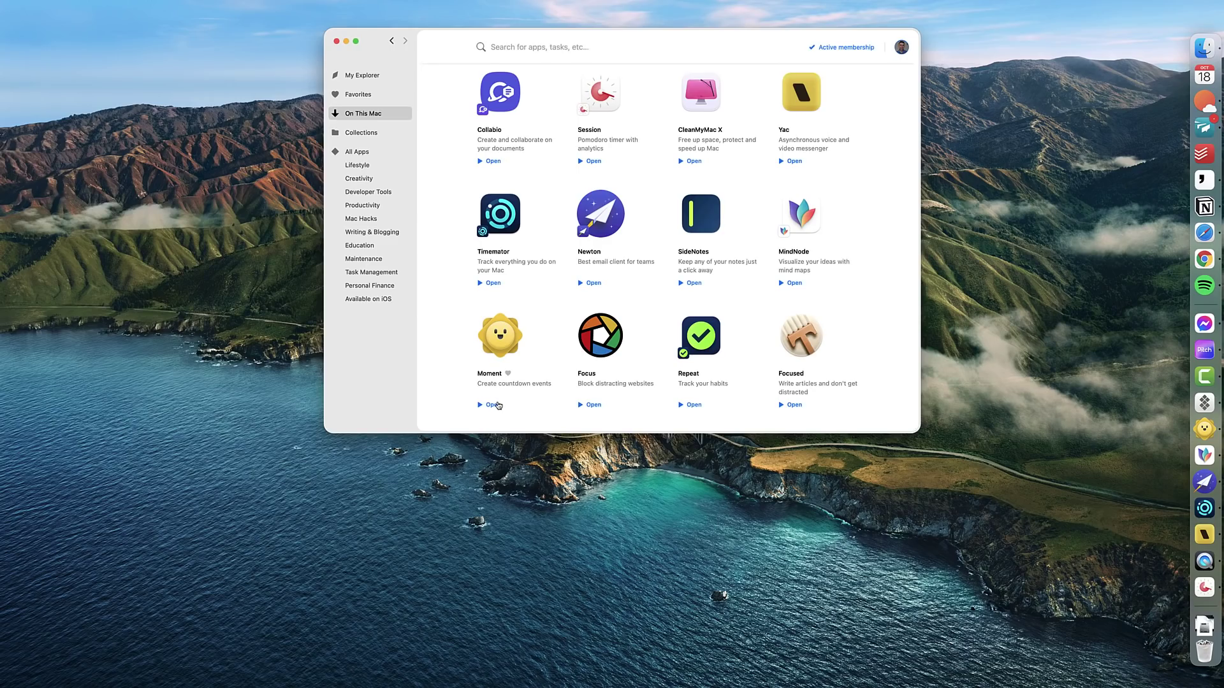
left_click(347, 42)
mouse_move(1089, 3)
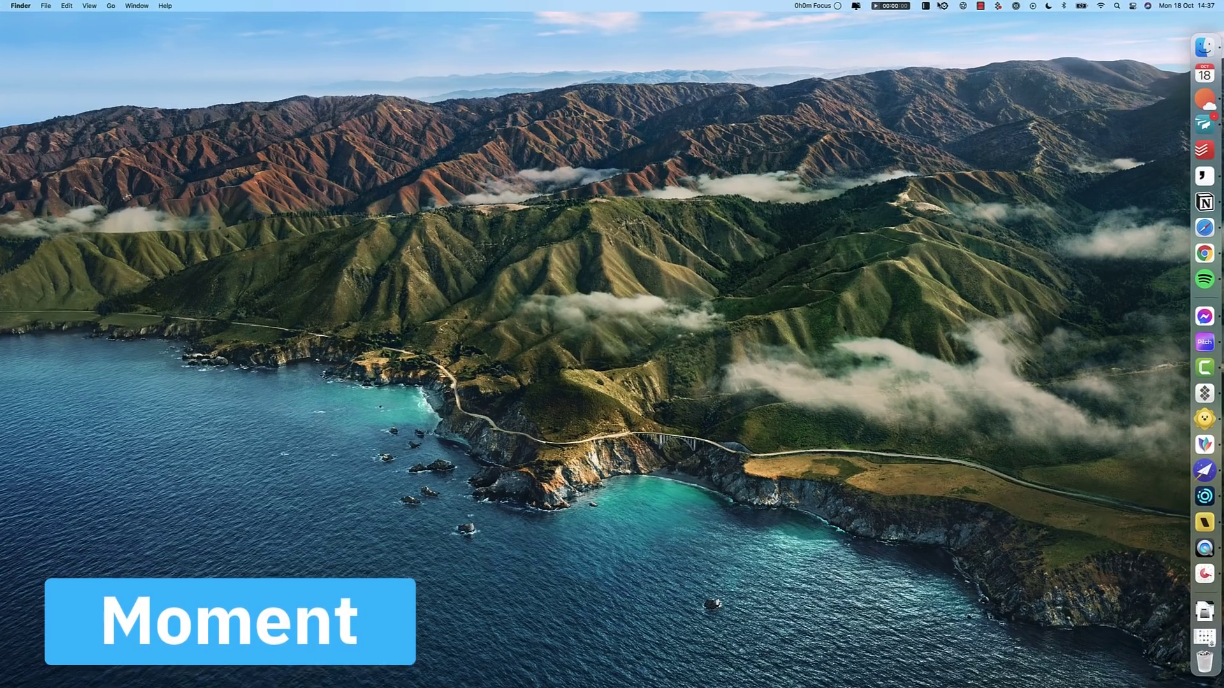
left_click(931, 7)
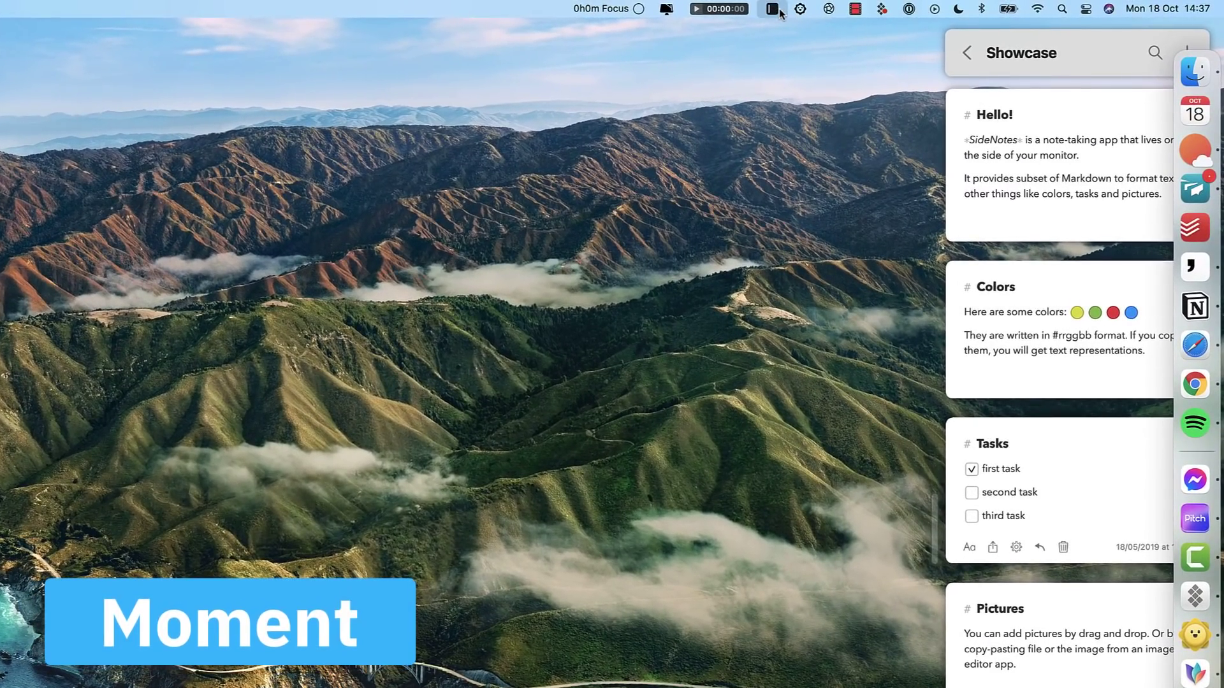
left_click(778, 10)
left_click(800, 9)
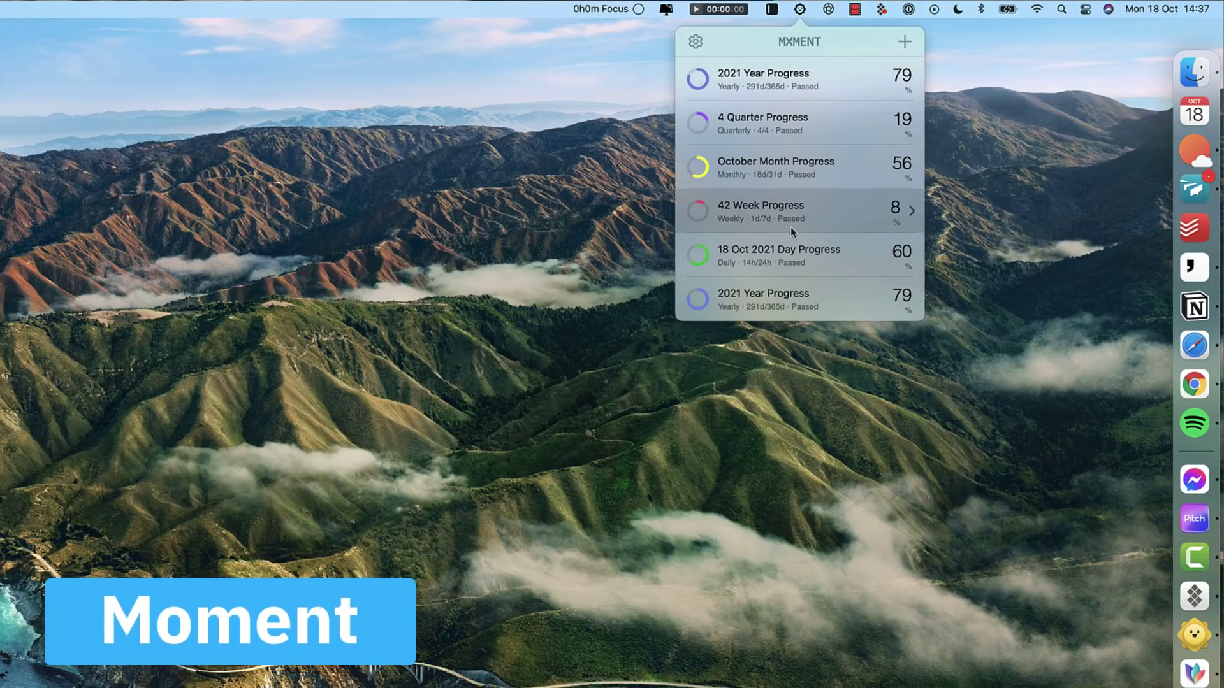
left_click(905, 43)
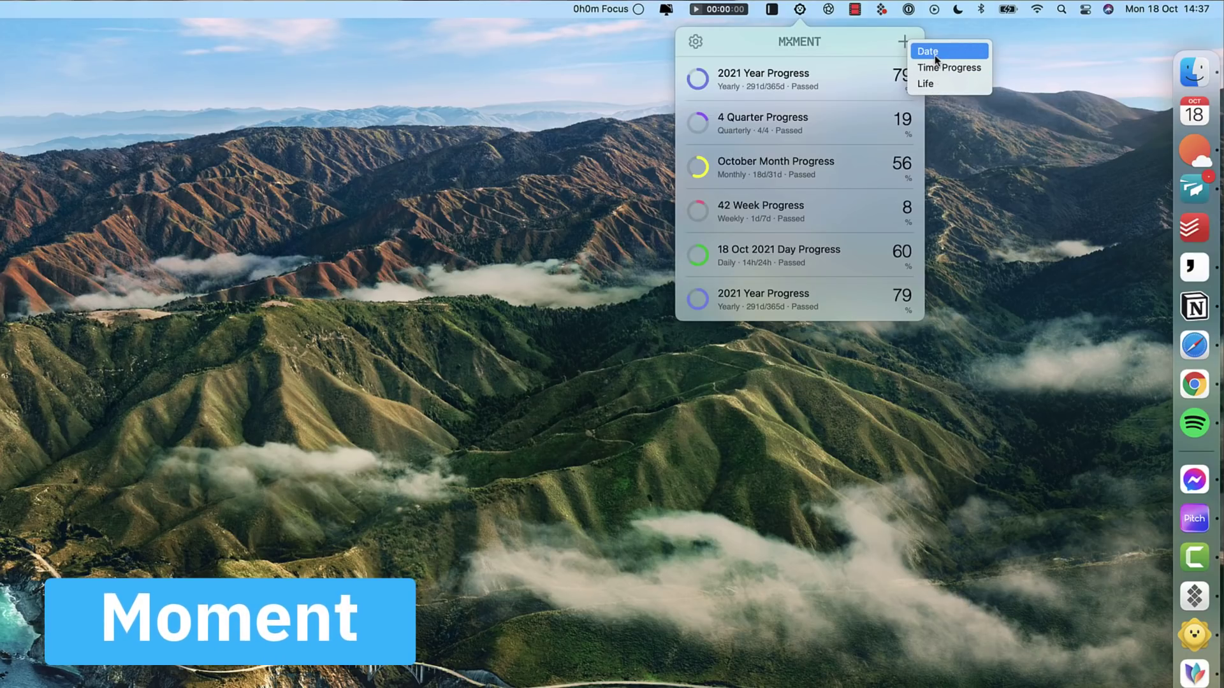
left_click(832, 105)
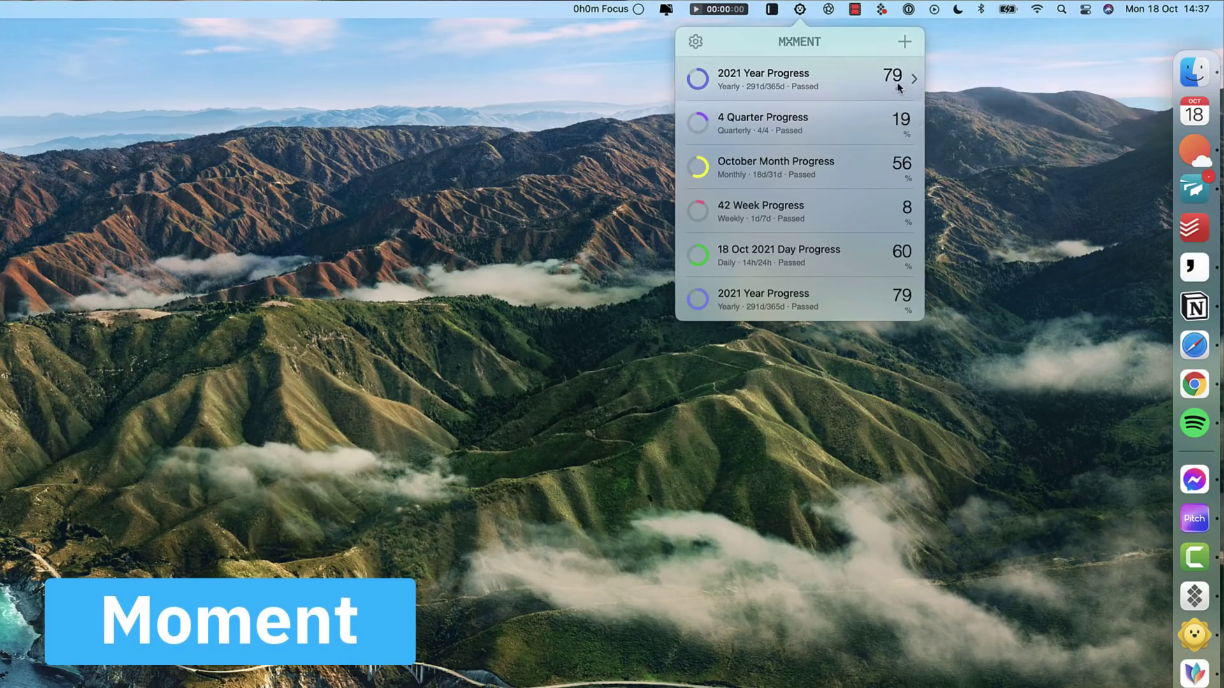
left_click(895, 82)
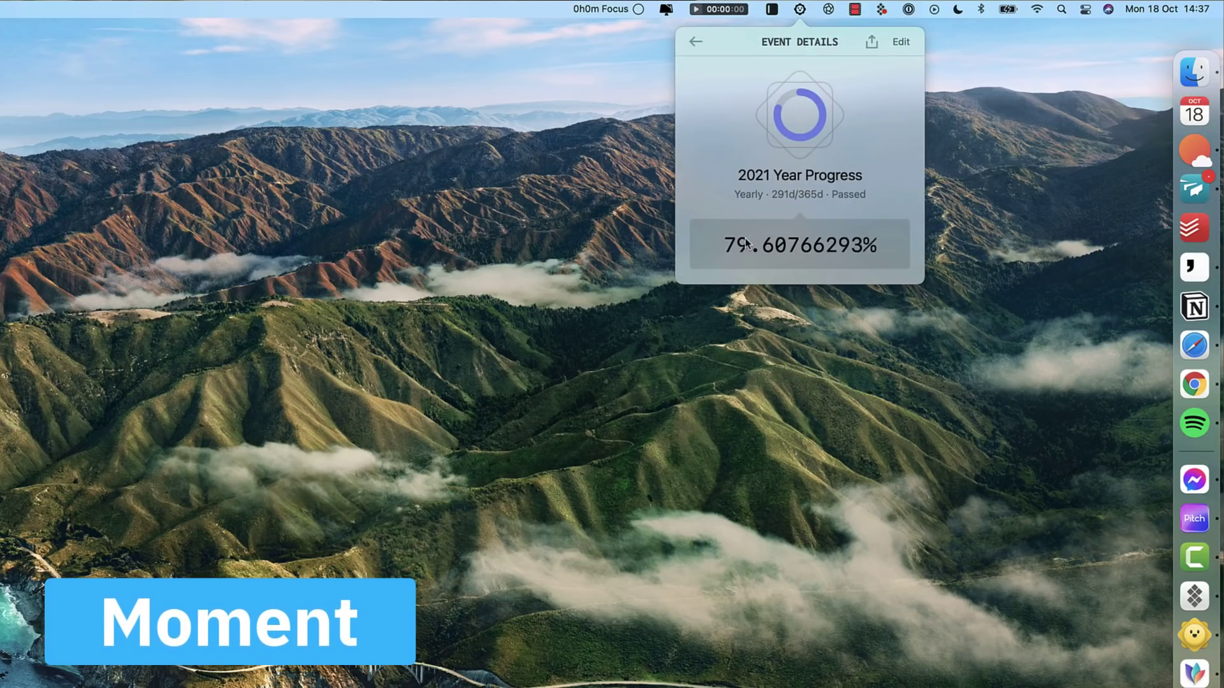
left_click(696, 42)
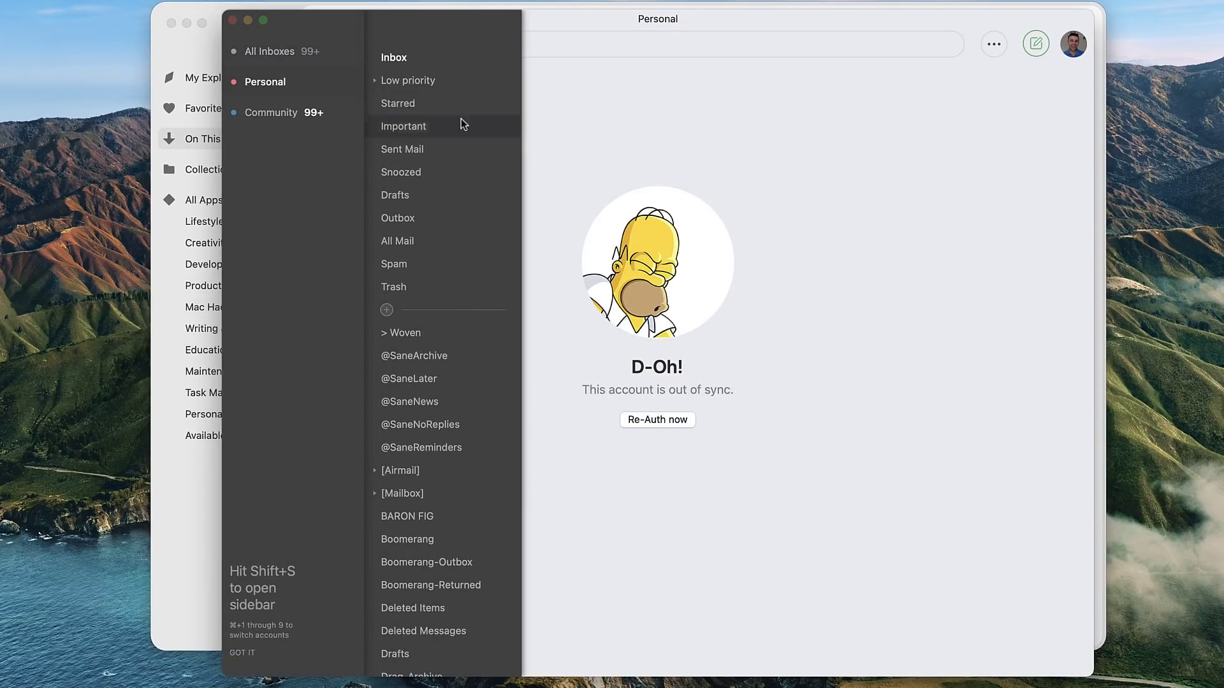
left_click(240, 46)
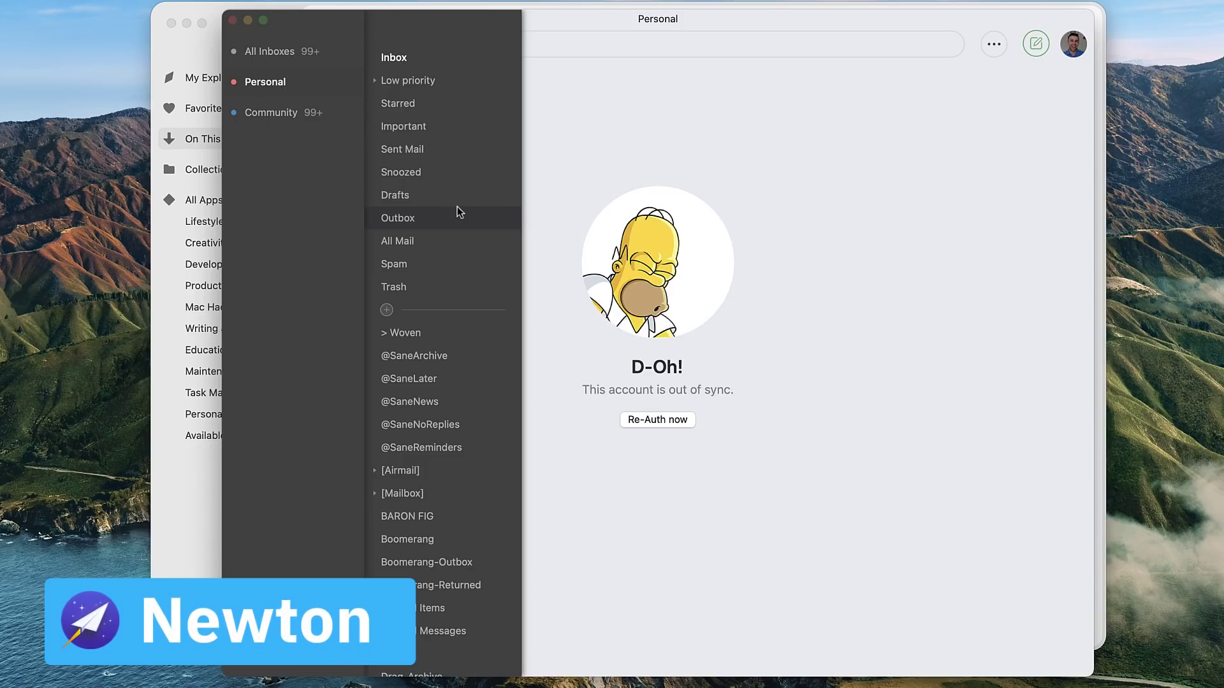
left_click(1074, 44)
left_click(885, 120)
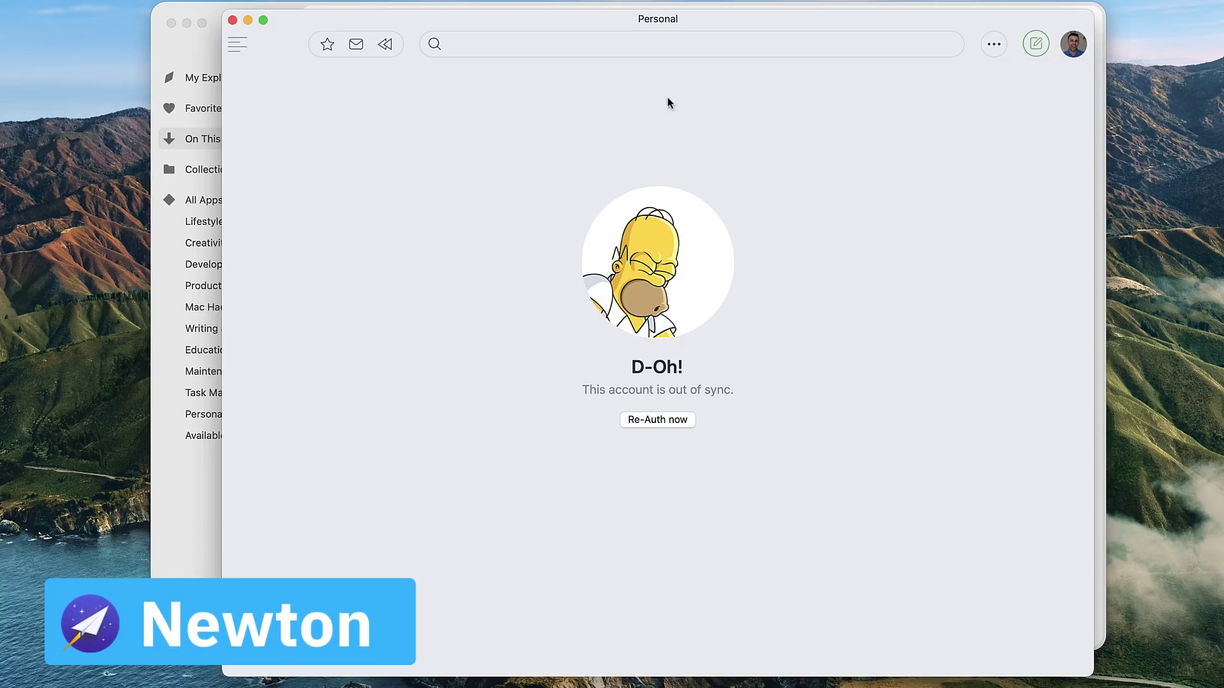
left_click(1035, 44)
left_click(514, 243)
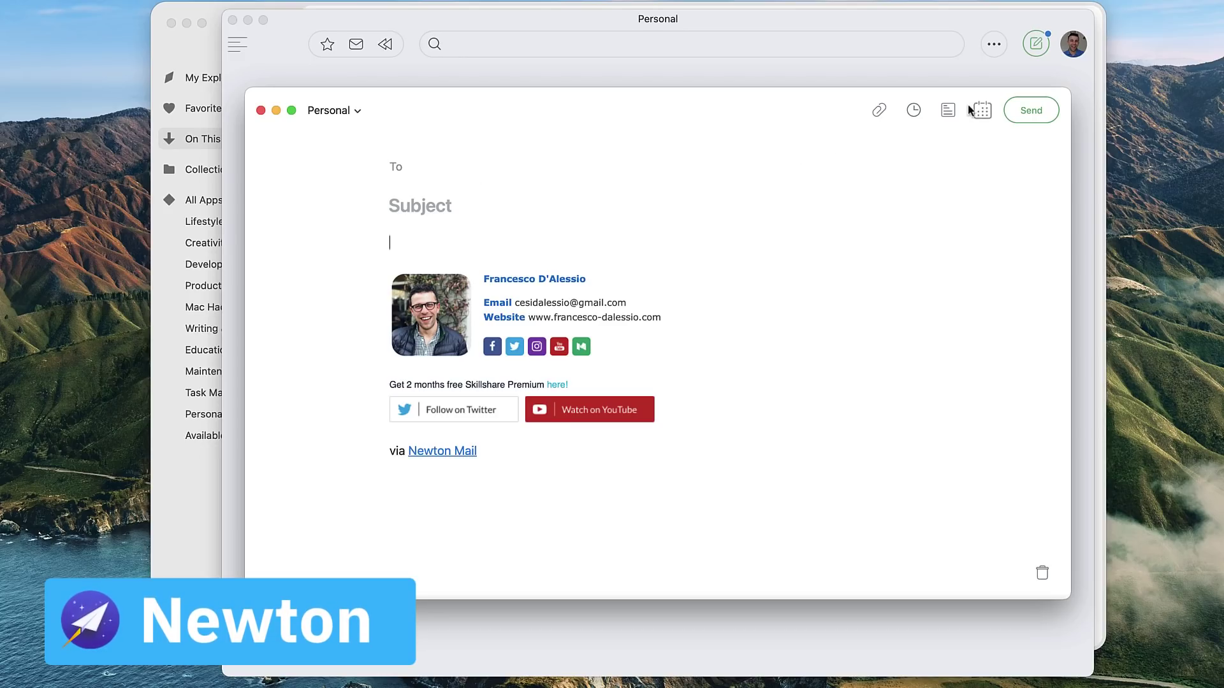
left_click(988, 110)
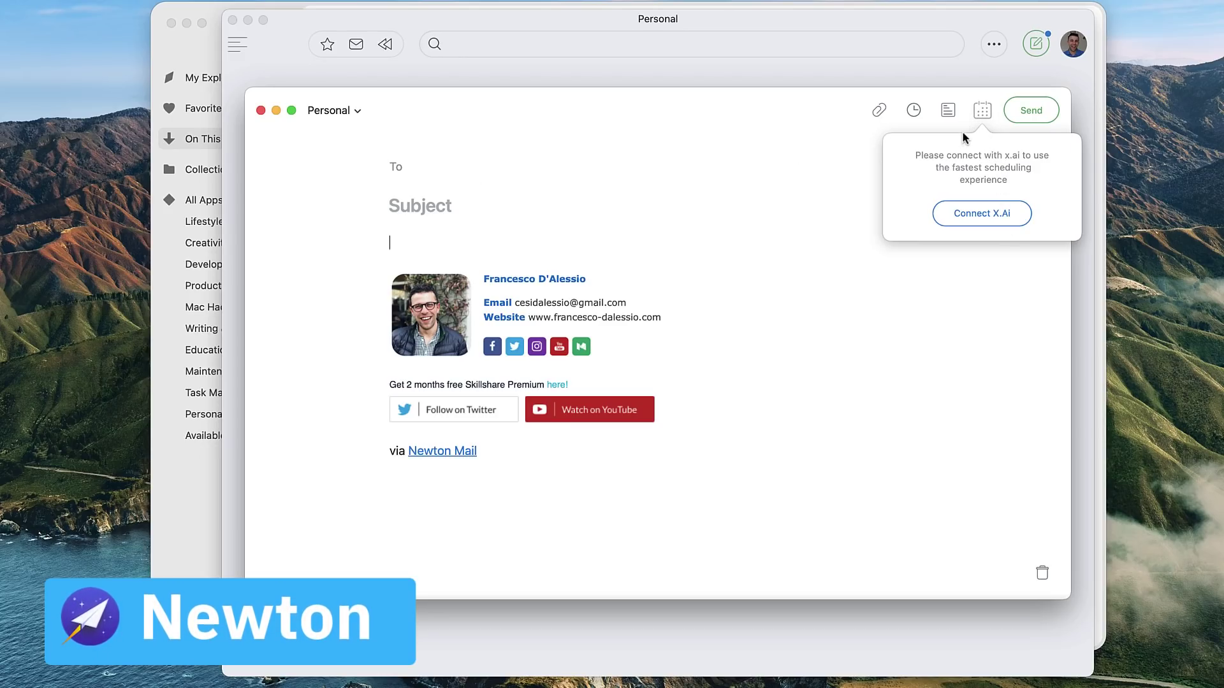
left_click(953, 115)
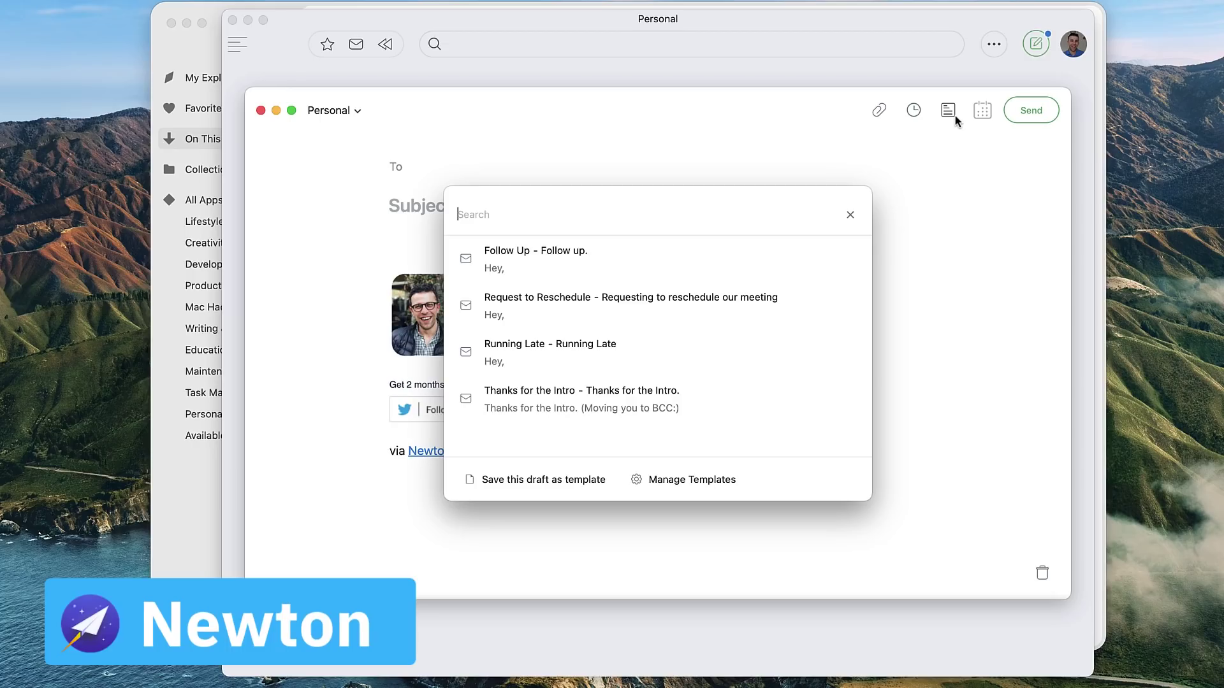
left_click(849, 215)
left_click(917, 114)
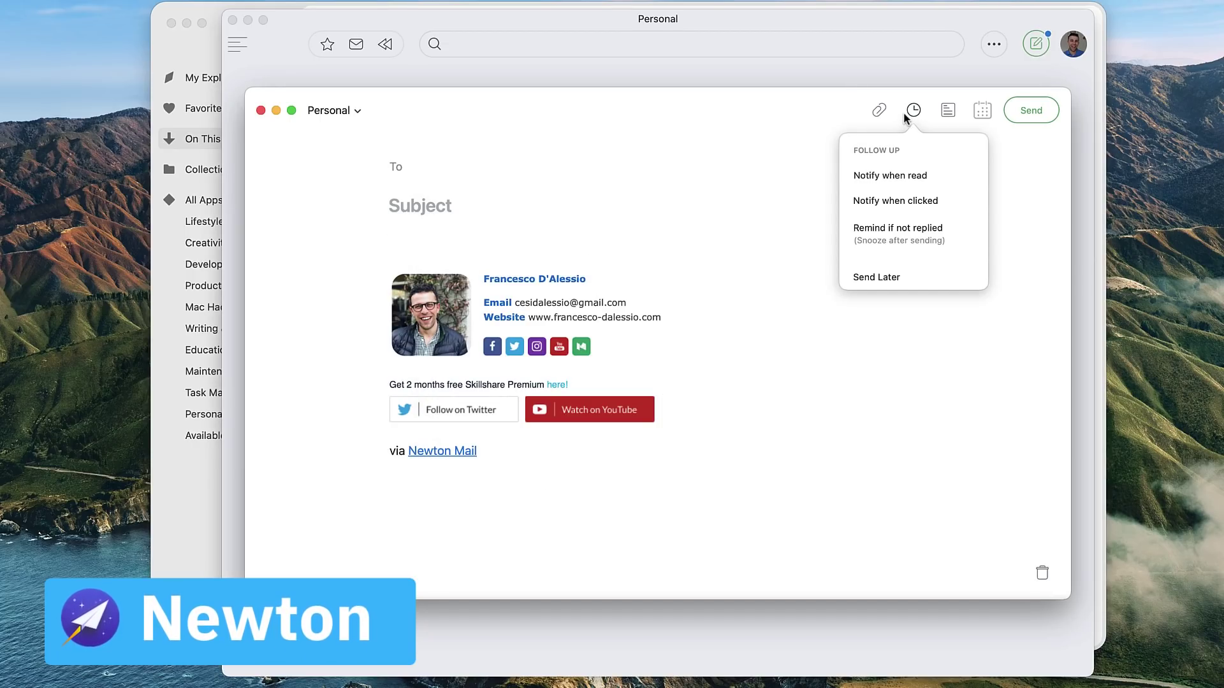
left_click(879, 114)
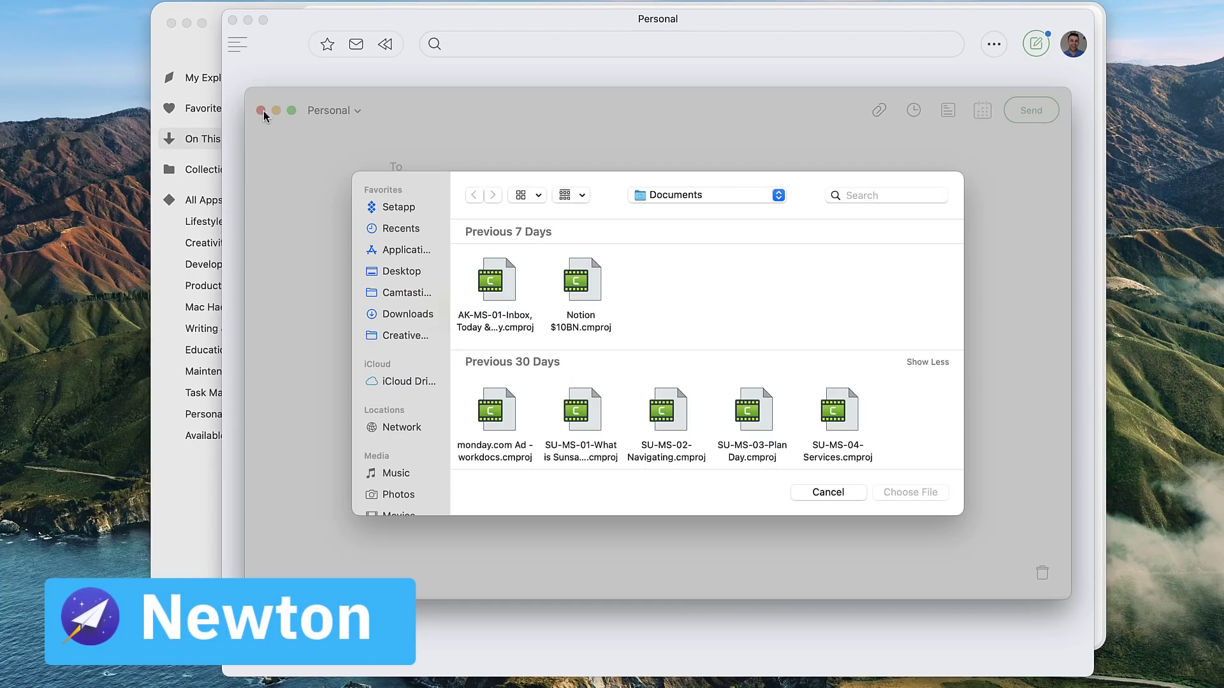
left_click(839, 491)
left_click(261, 110)
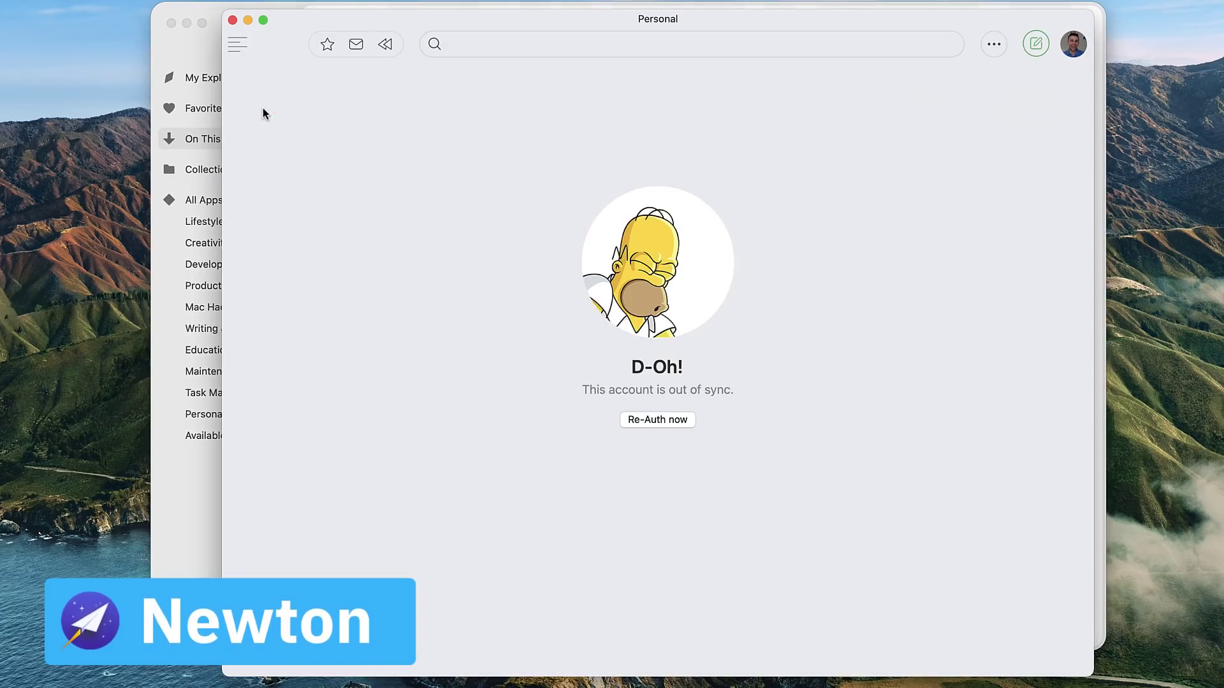
left_click(385, 47)
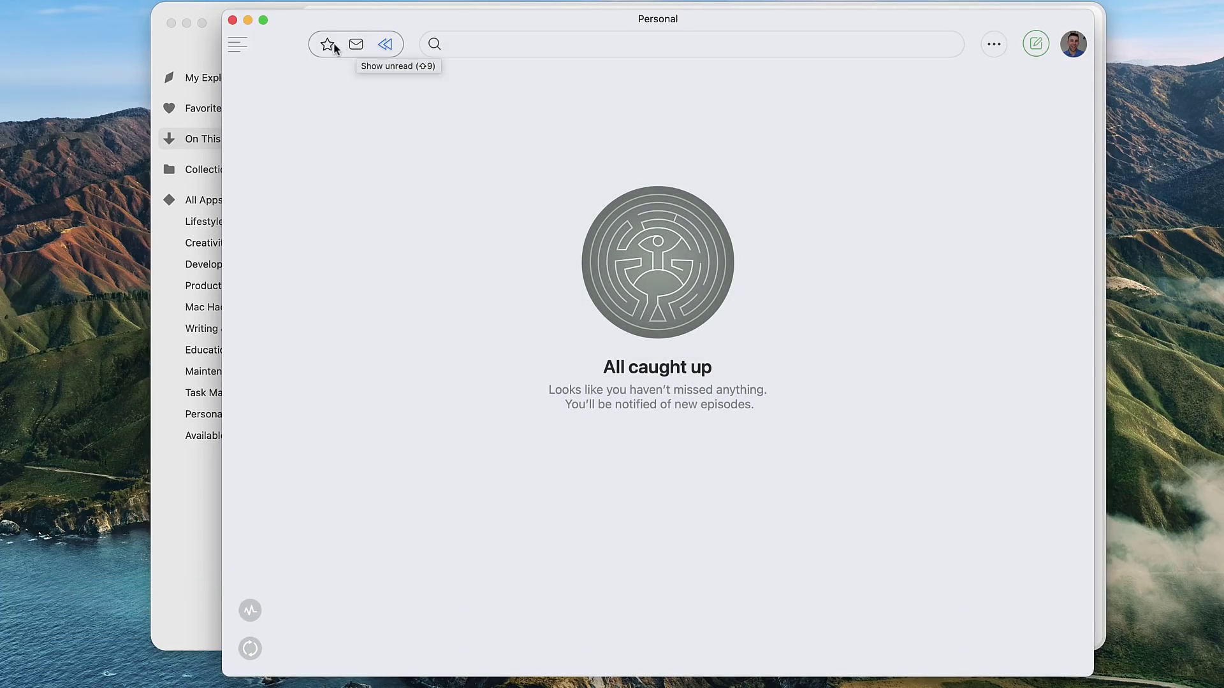
left_click(238, 42)
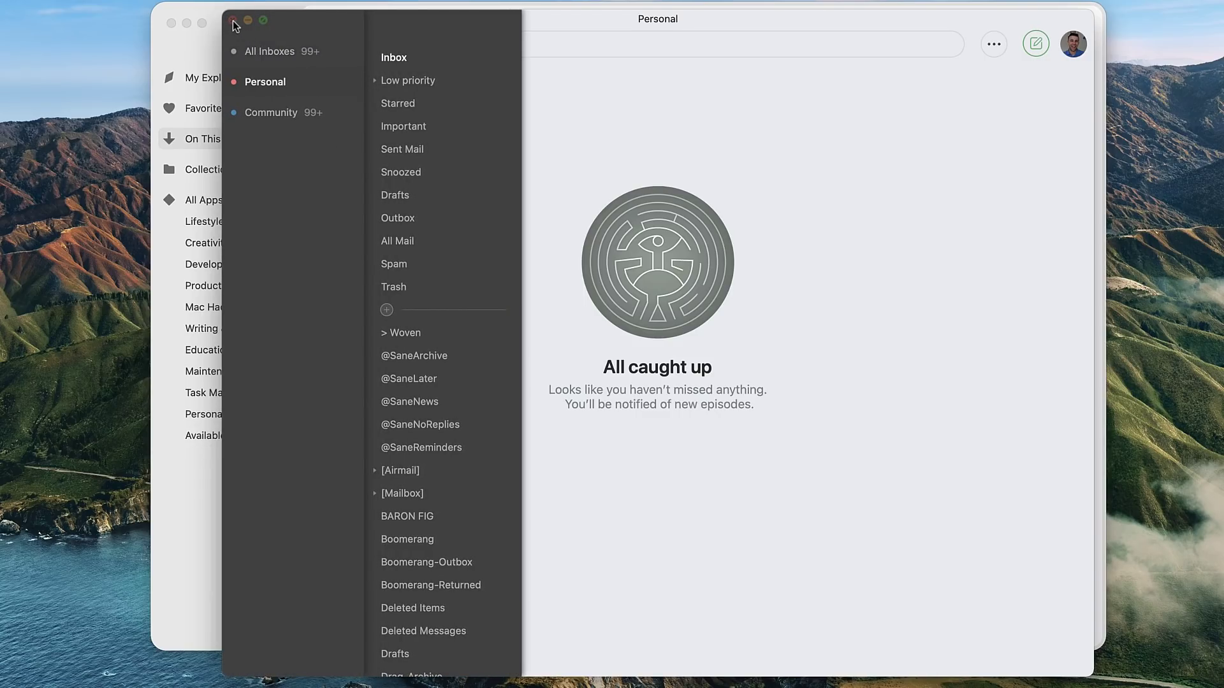
left_click(233, 21)
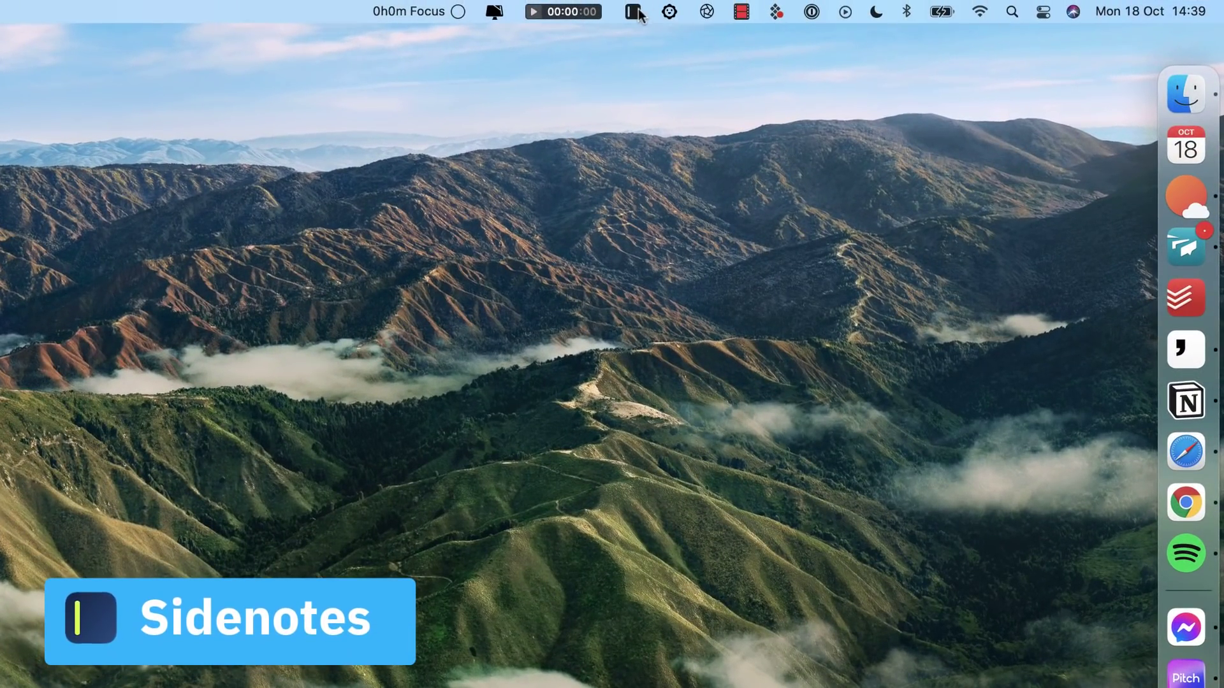
Open SideNotes and create a new folder named Notes
left_click(634, 12)
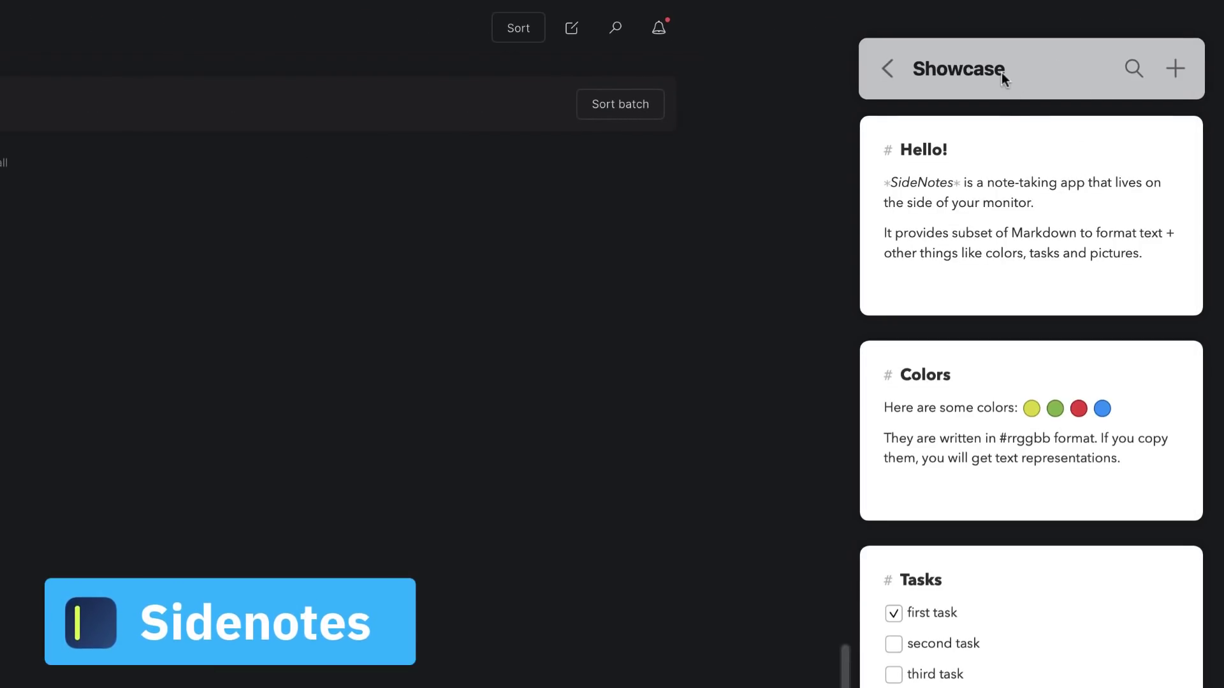
left_click(885, 75)
left_click(1173, 70)
type("Notes")
key("Return")
Add an empty note in the Notes folder, leaving formatting unchanged, and start writing in it
left_click(1109, 199)
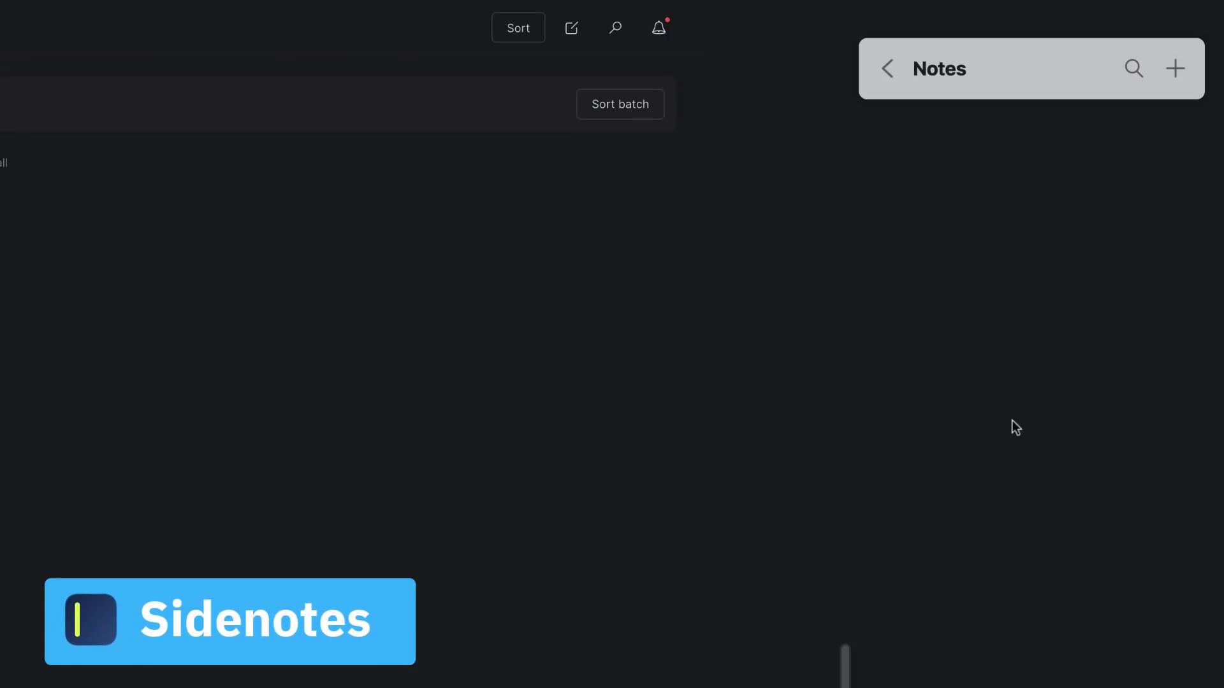
left_click(1172, 72)
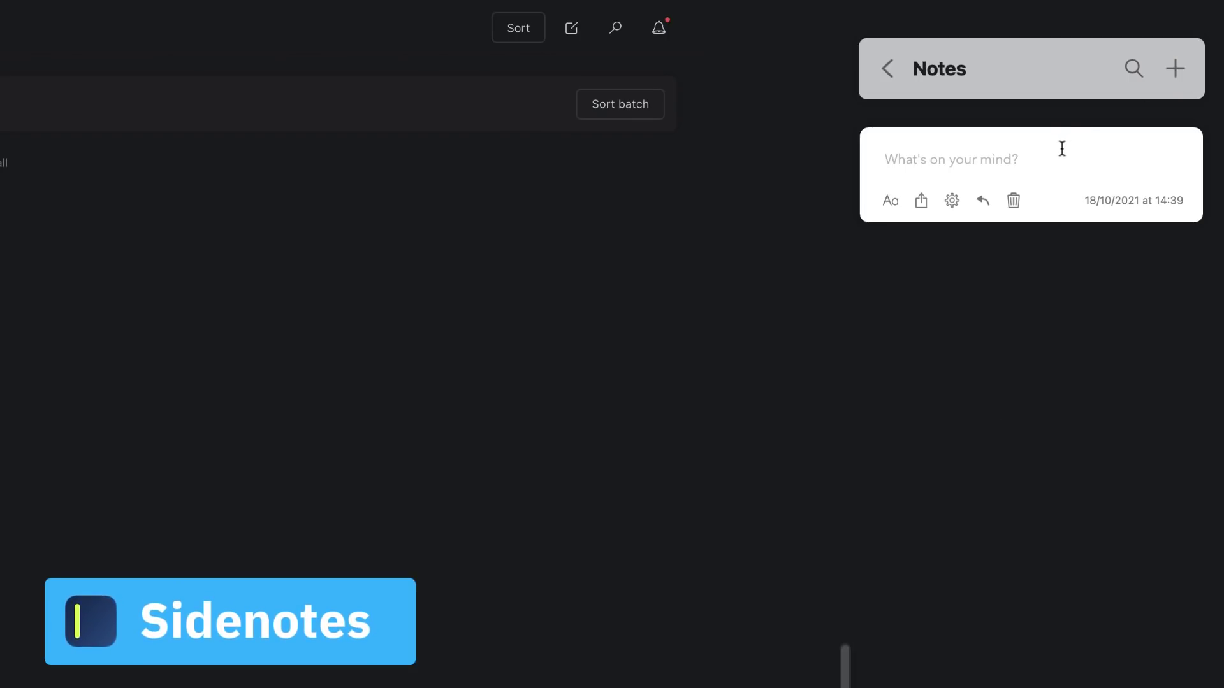
left_click(891, 200)
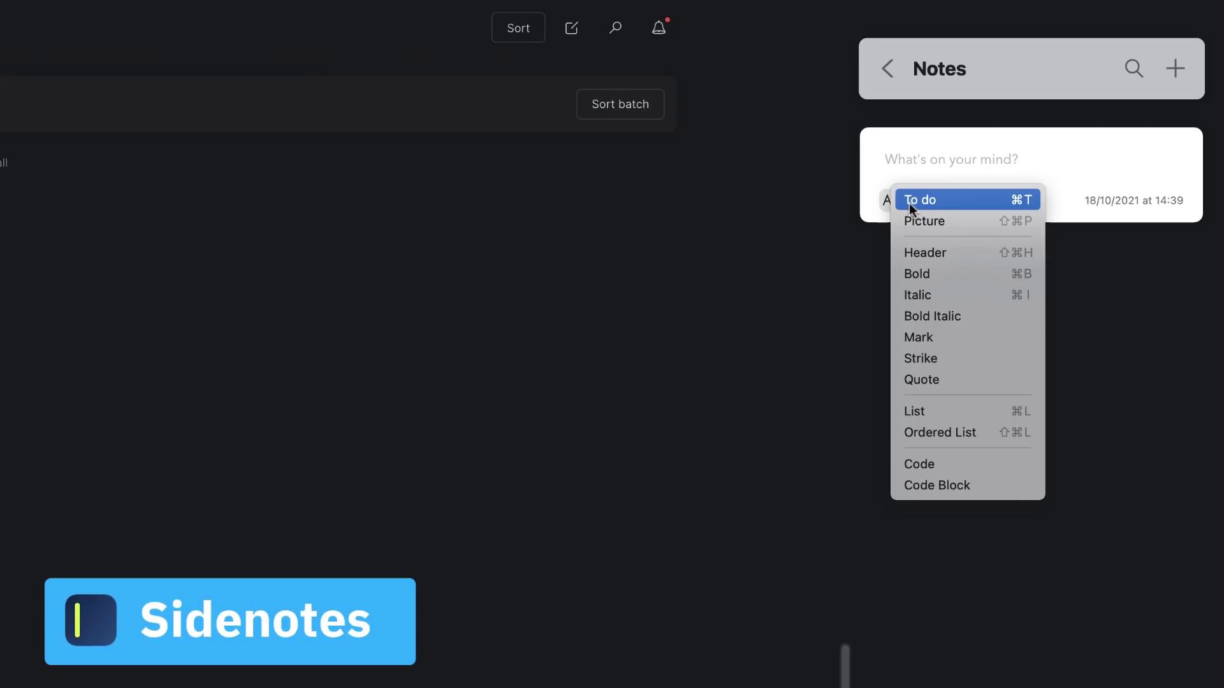
left_click(1000, 155)
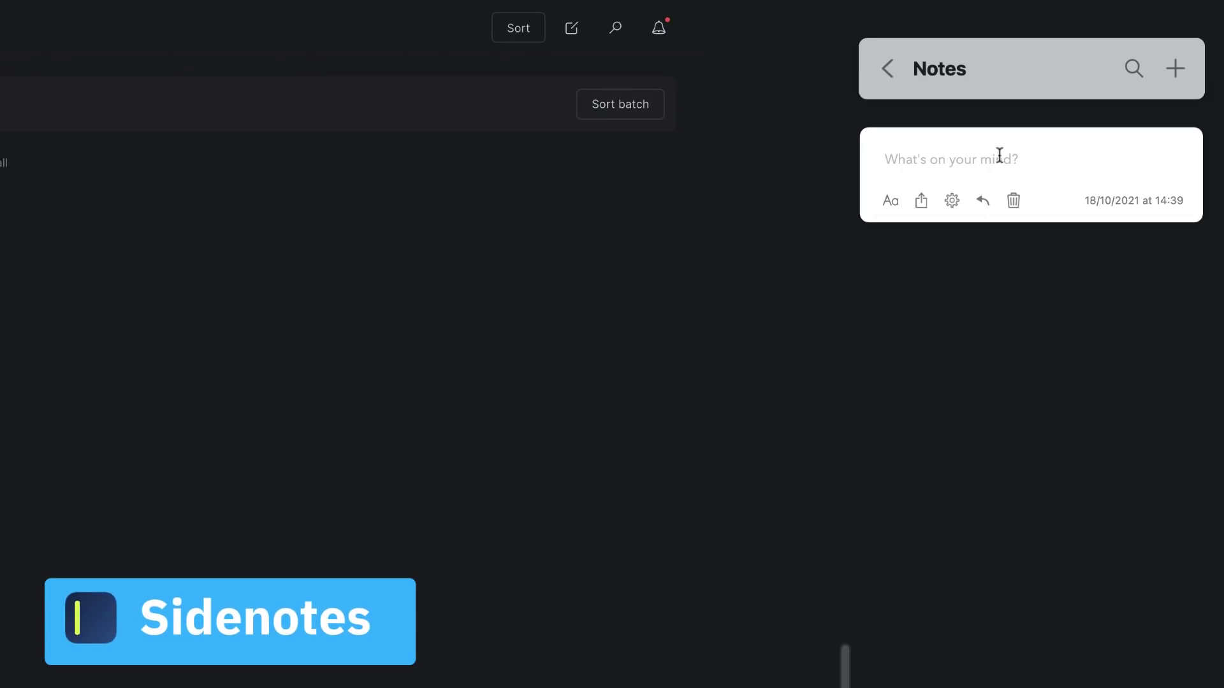
left_click(997, 155)
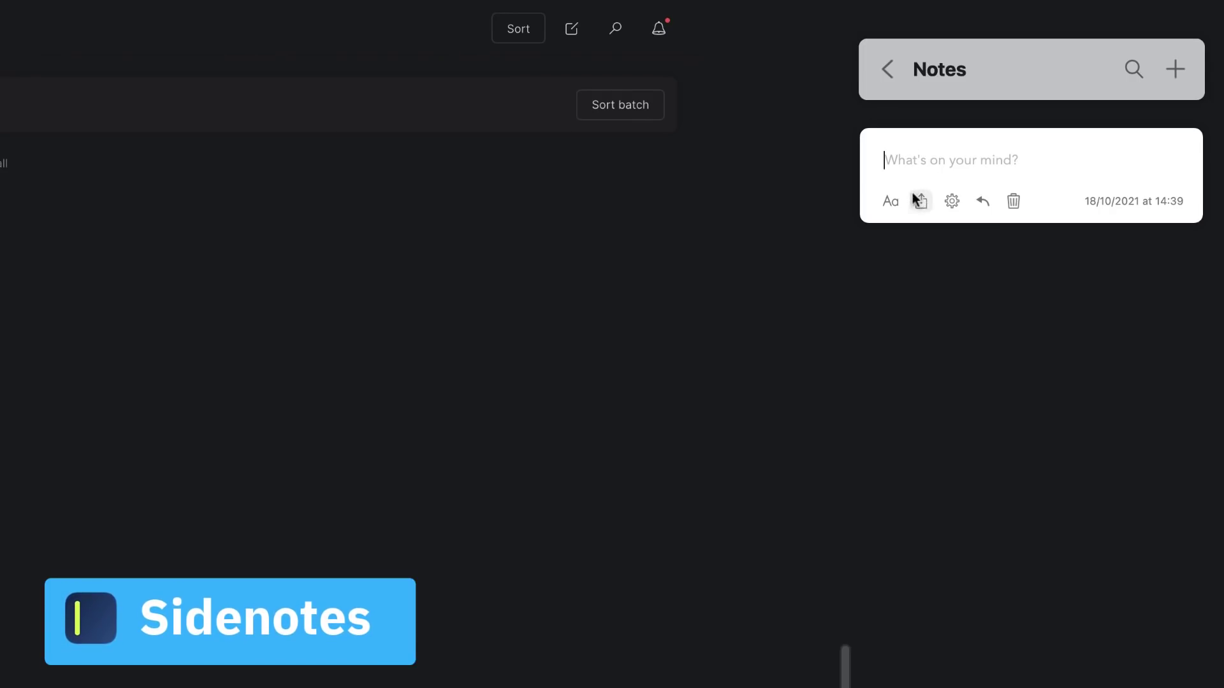
Return to the folder list and open Showcase to browse its Hello!, Colors and Tasks notes
left_click(889, 70)
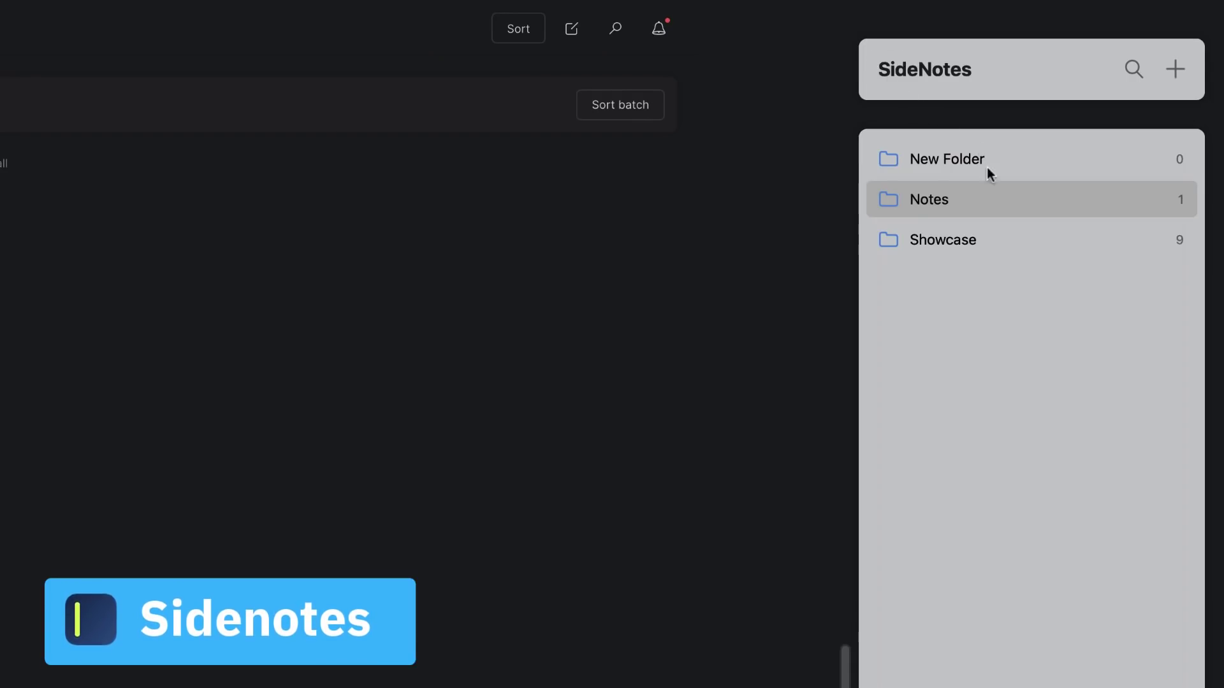
left_click(994, 232)
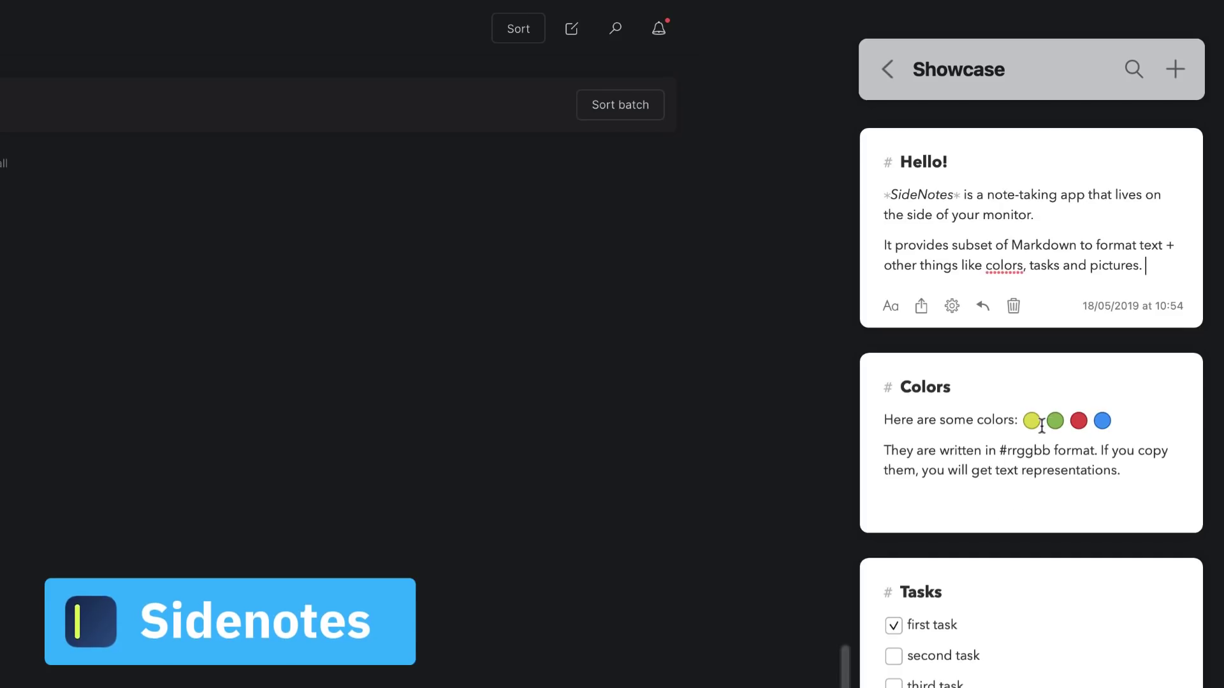
scroll(1039, 423, "down", 15)
scroll(1016, 566, "up", 15)
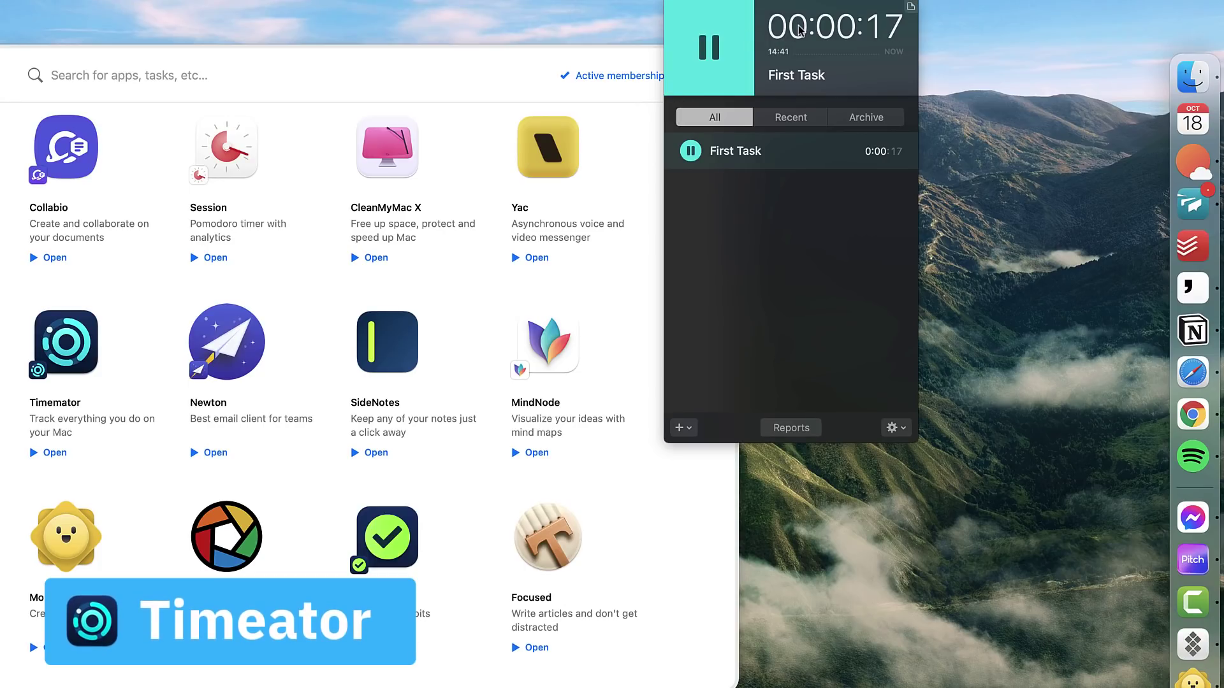
Look through Timemator's Recent, Archive and All task lists
left_click(784, 126)
left_click(866, 121)
left_click(715, 117)
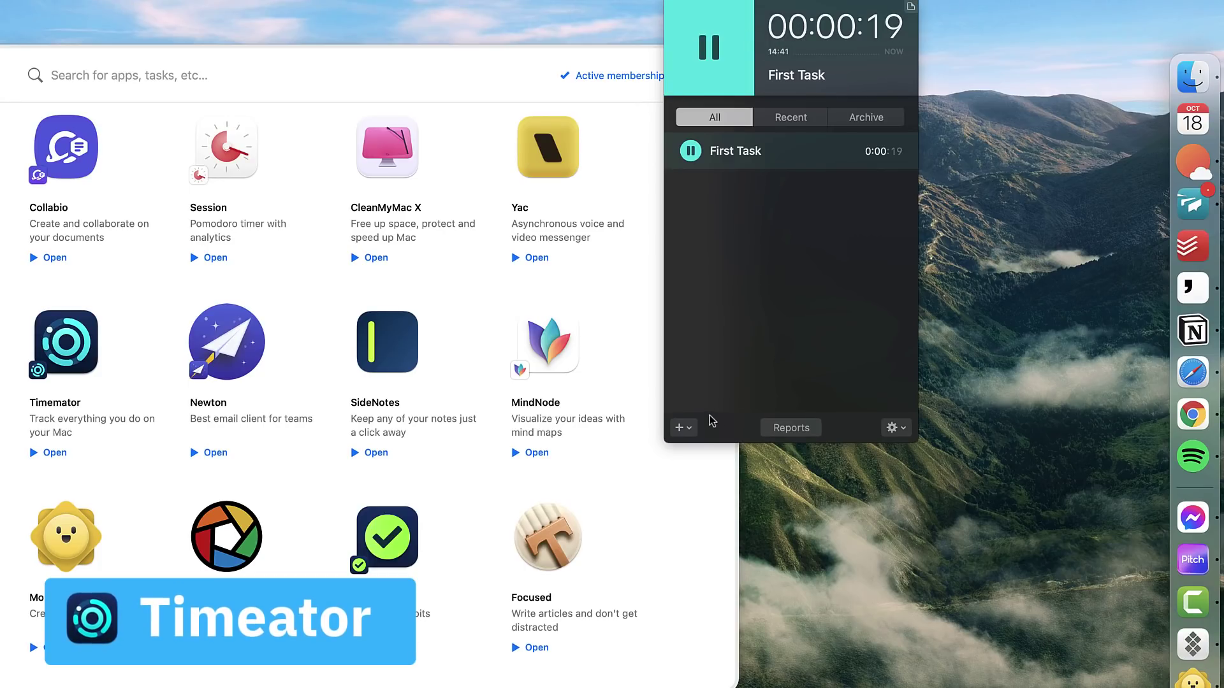
Show Timemator's Overview report in day view for 18 October, then bring Setapp forward
left_click(697, 428)
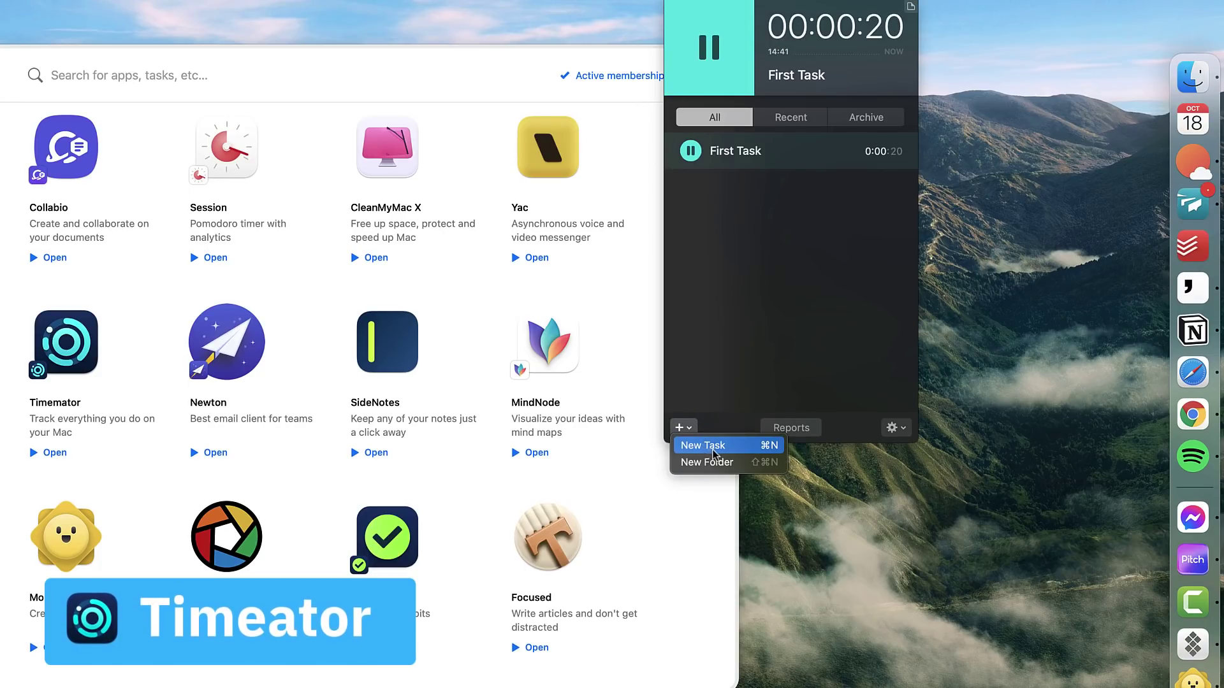
left_click(791, 428)
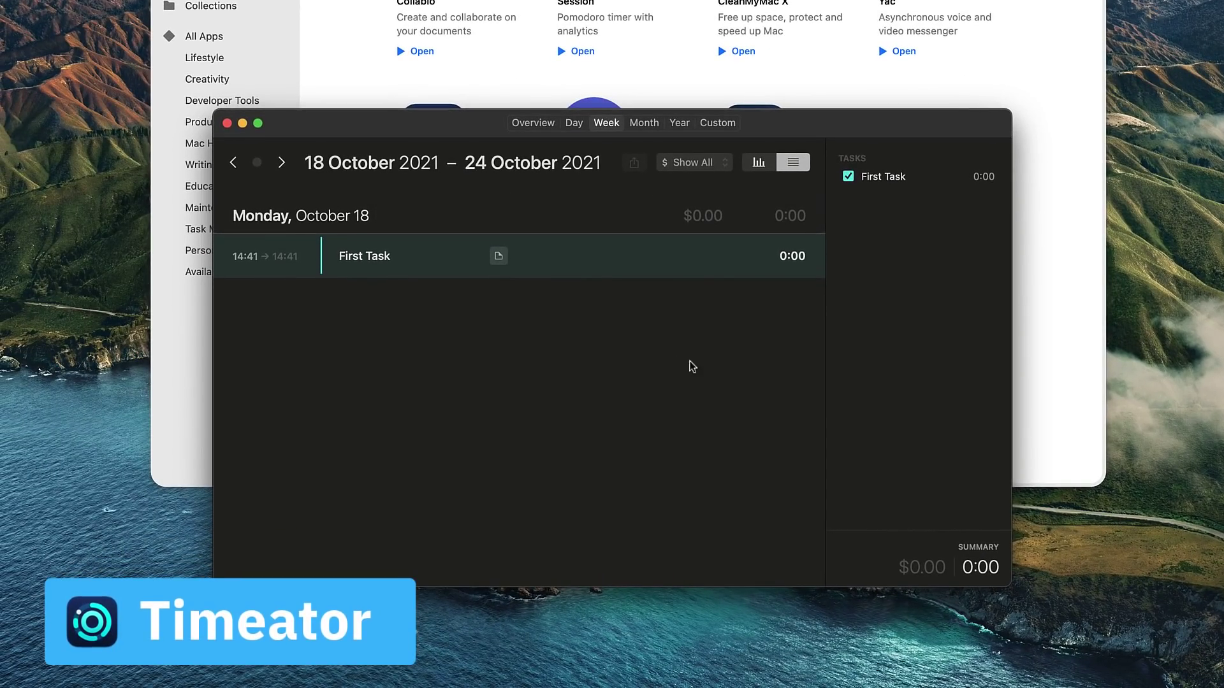
left_click(552, 121)
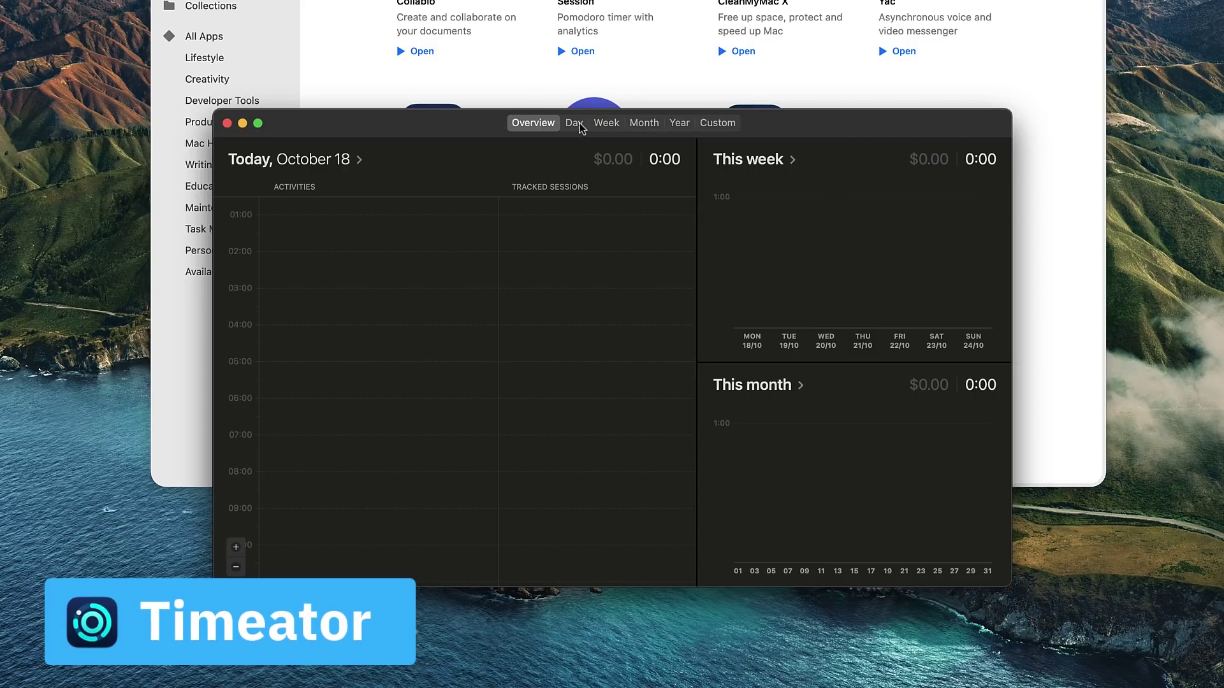
left_click(577, 124)
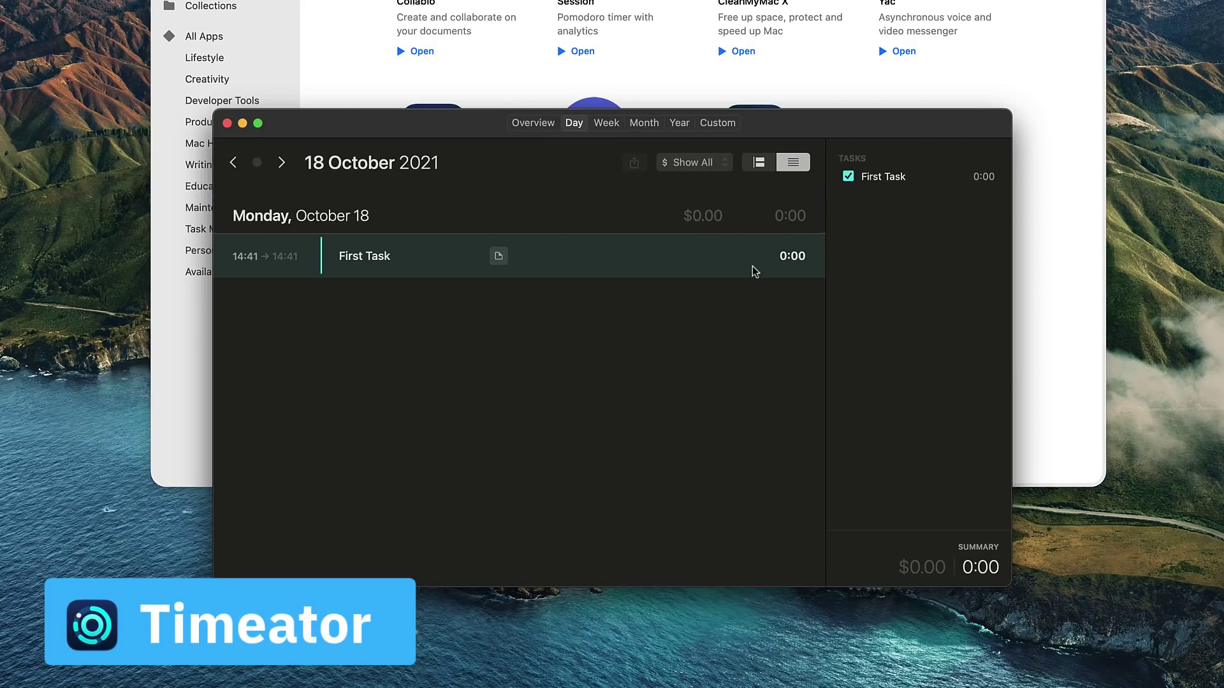
left_click(534, 99)
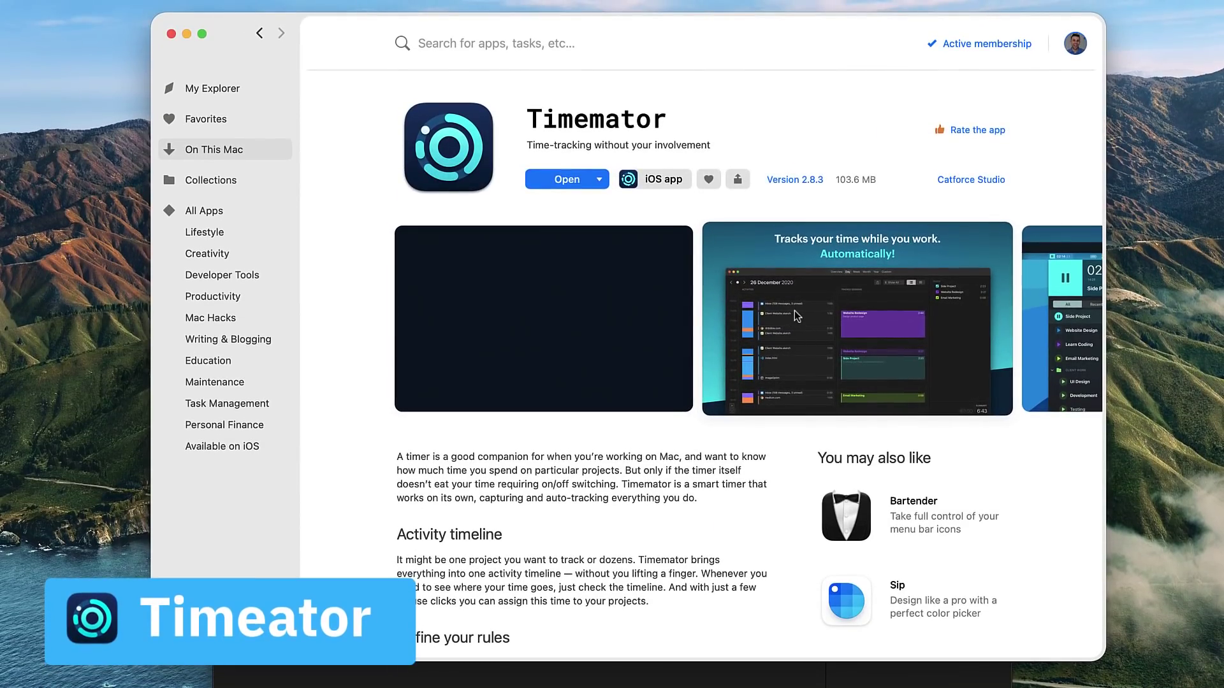
Enlarge the Tracks your time screenshot and scroll through Timemator's screenshot carousel
left_click(794, 311)
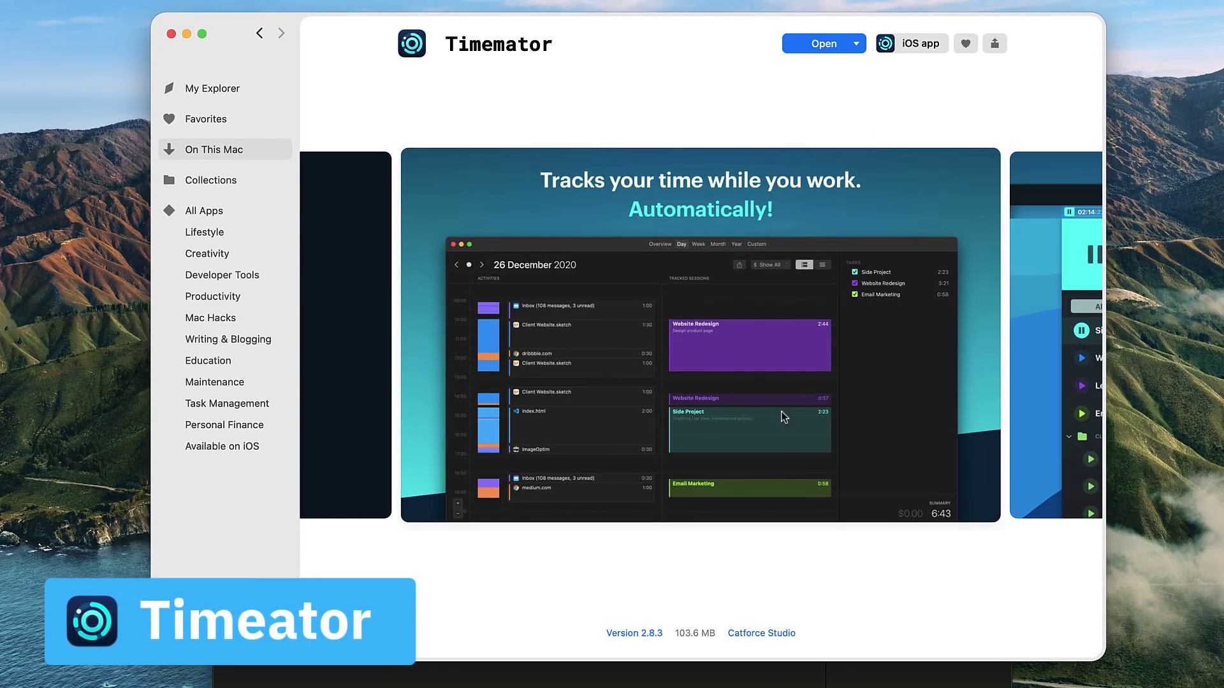
scroll(794, 418, "right", 3)
scroll(794, 418, "left", 3)
scroll(794, 419, "right", 3)
scroll(794, 418, "right", 3)
scroll(795, 418, "right", 3)
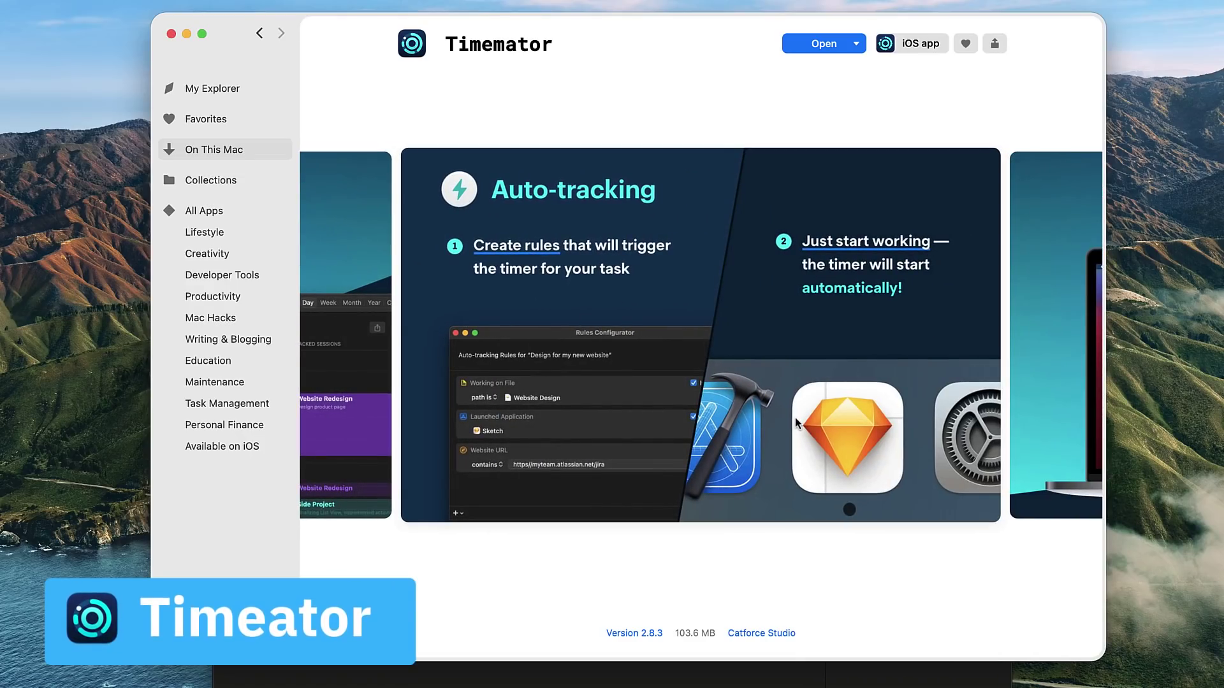
scroll(794, 419, "left", 5)
scroll(794, 418, "right", 3)
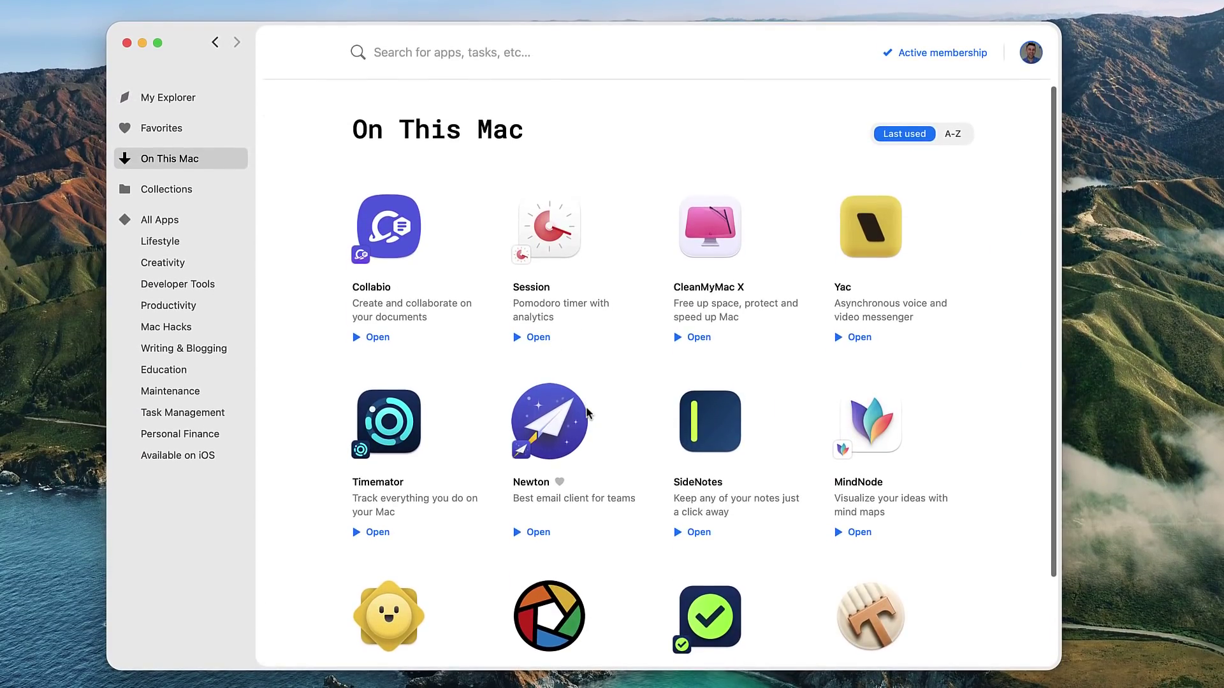
Launch Yac from the On This Mac grid, move its sign-in window, then close it
scroll(587, 413, "down", 4)
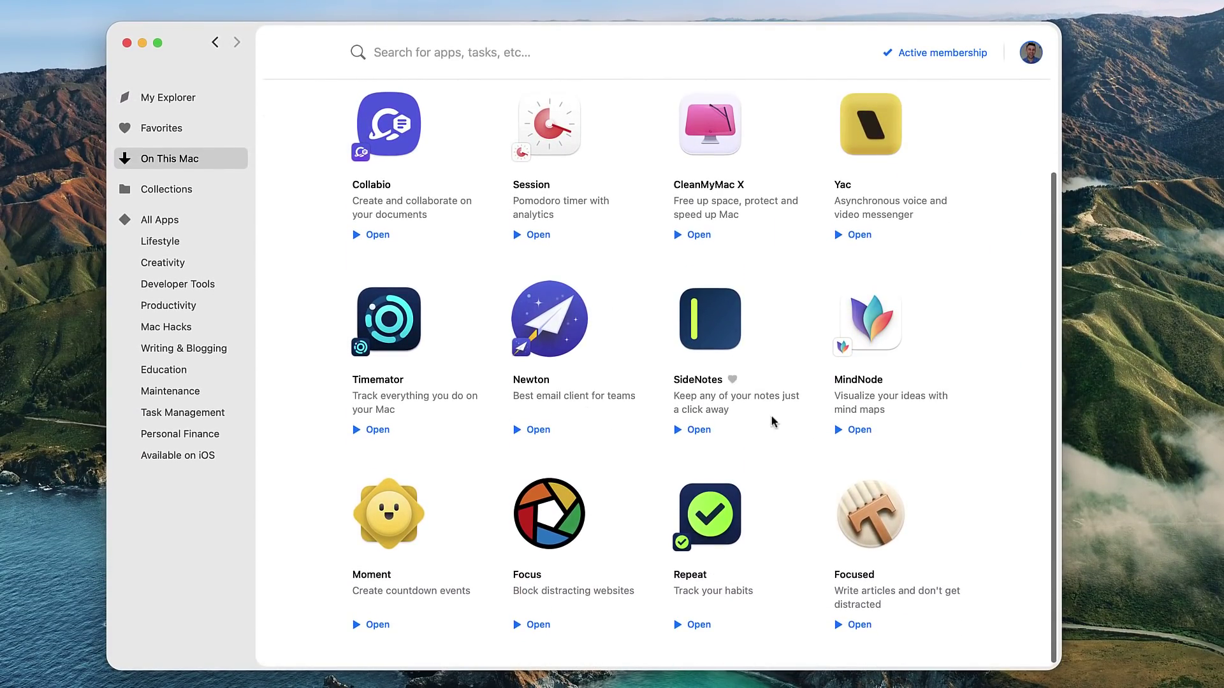
mouse_move(883, 514)
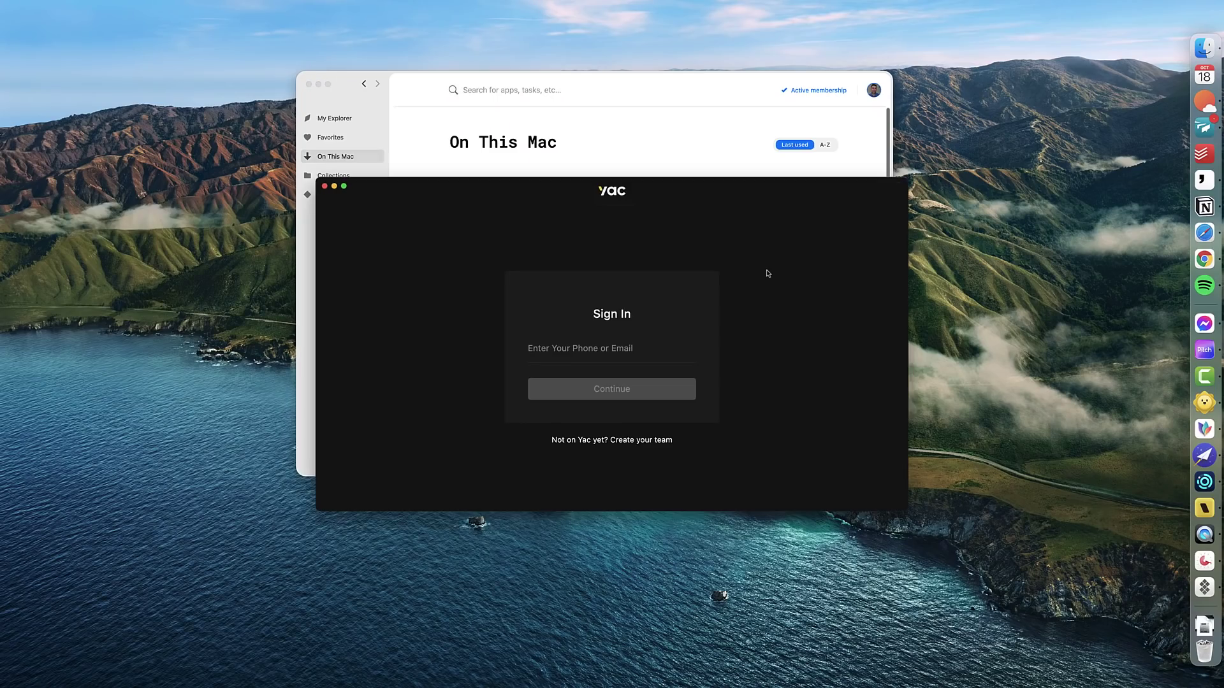
left_click_drag(633, 222, 568, 196)
left_click(488, 190)
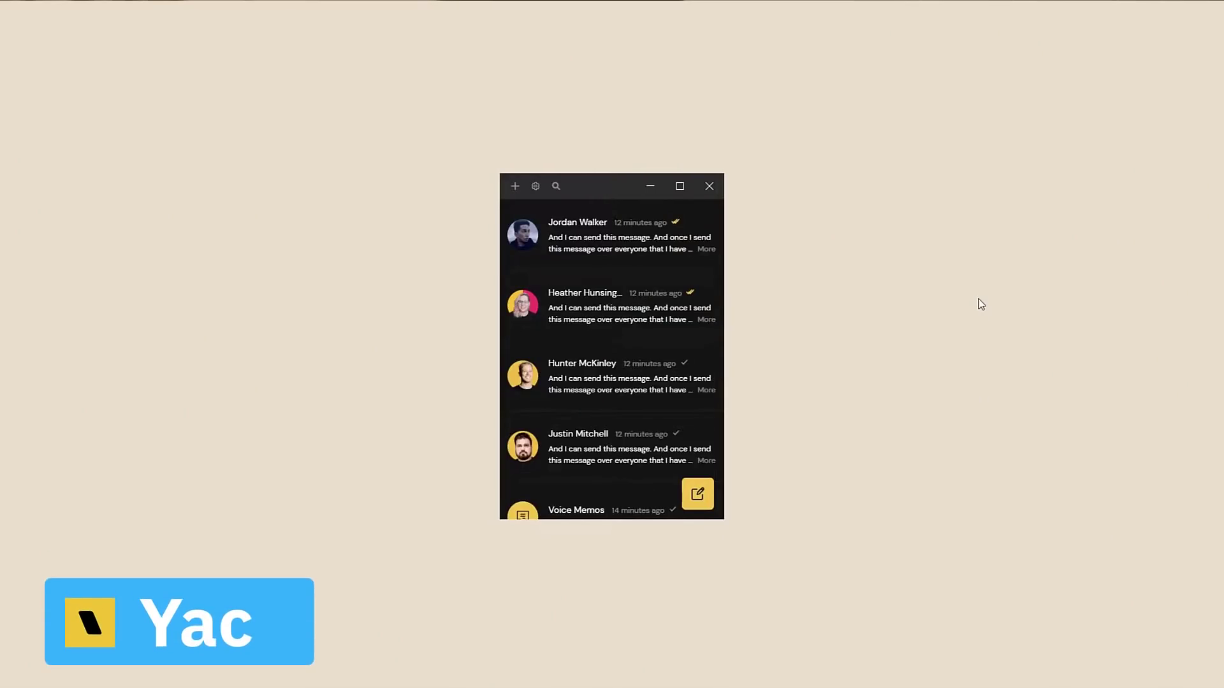
Open a contact's voice-message thread and copy a message's link
scroll(612, 357, "down", 3)
left_click(593, 249)
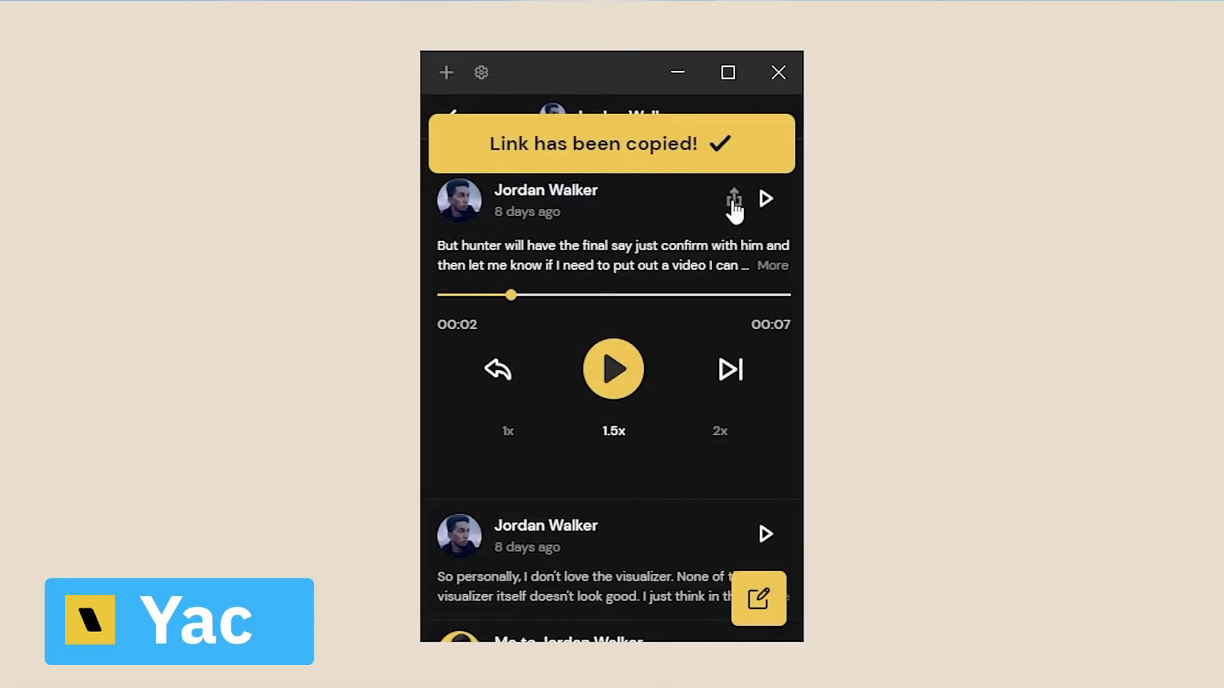
left_click(734, 199)
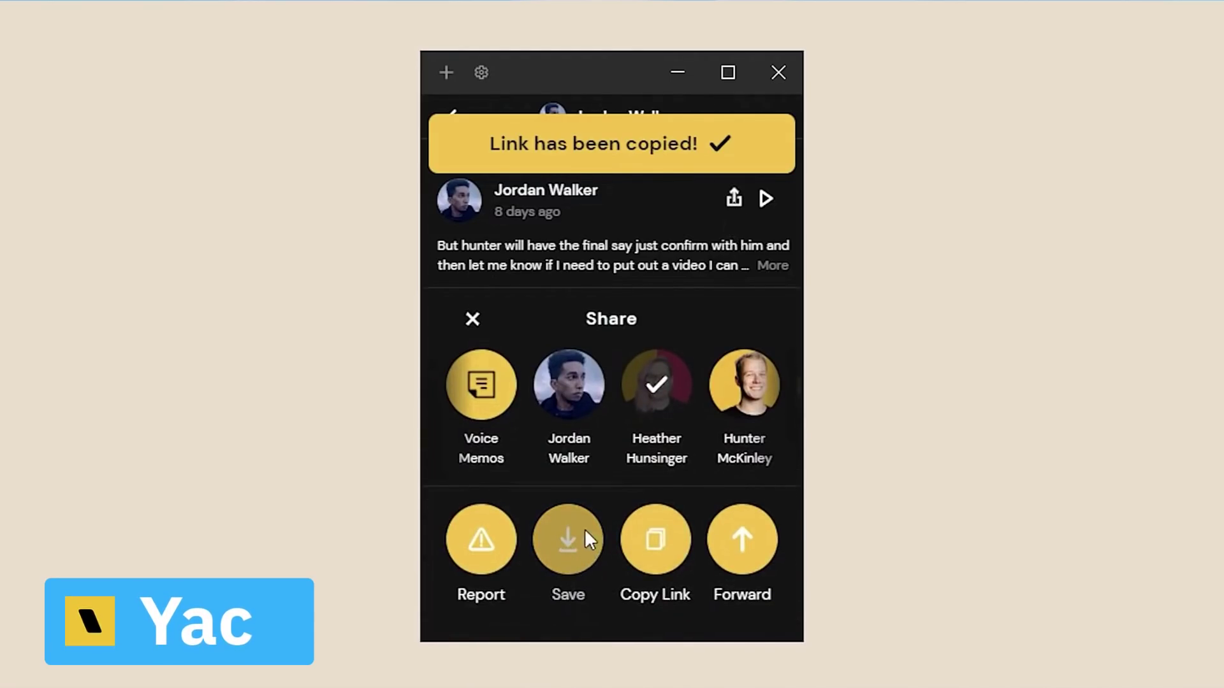
Annotate the screen by circling the lightbulb in red and drawing rays toward it
left_click_drag(695, 529, 600, 122)
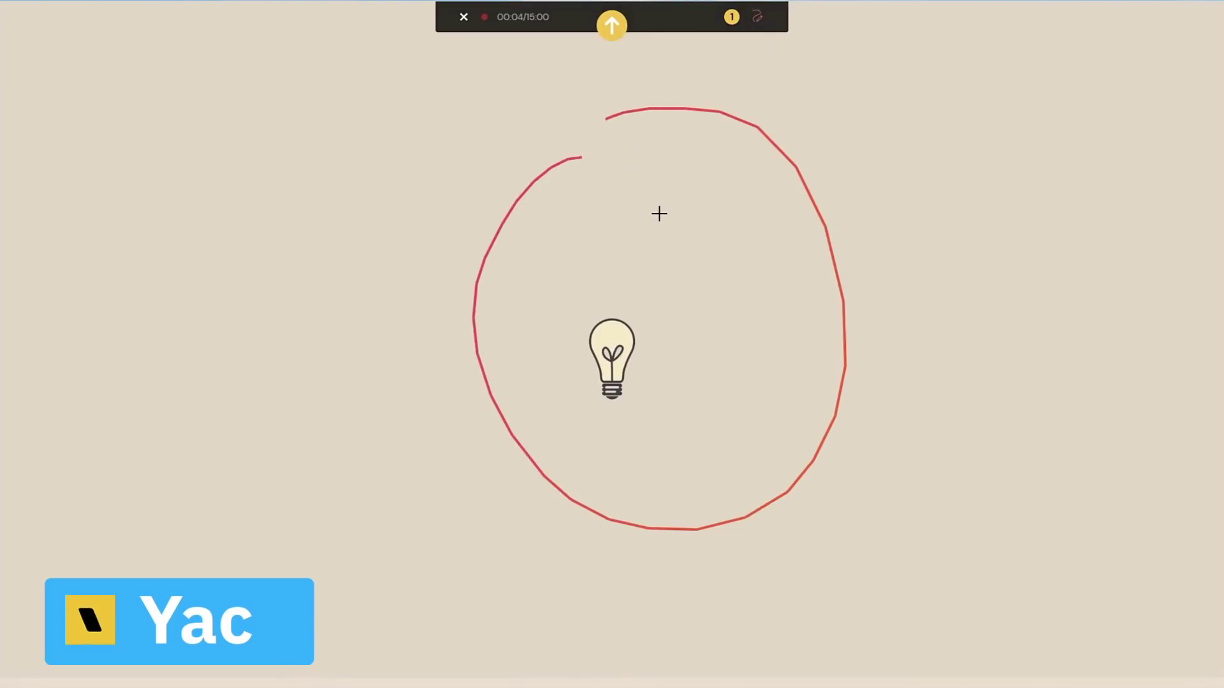
left_click_drag(657, 211, 623, 306)
left_click_drag(623, 268, 611, 303)
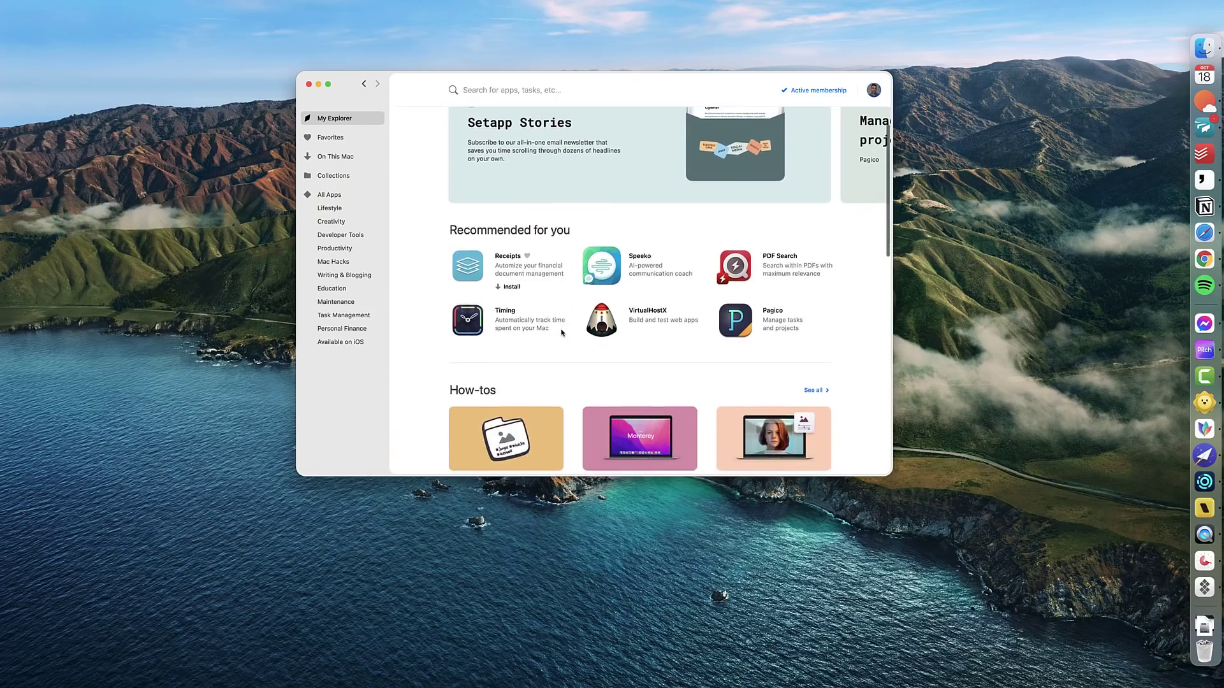
scroll(580, 329, "down", 5)
scroll(562, 332, "down", 10)
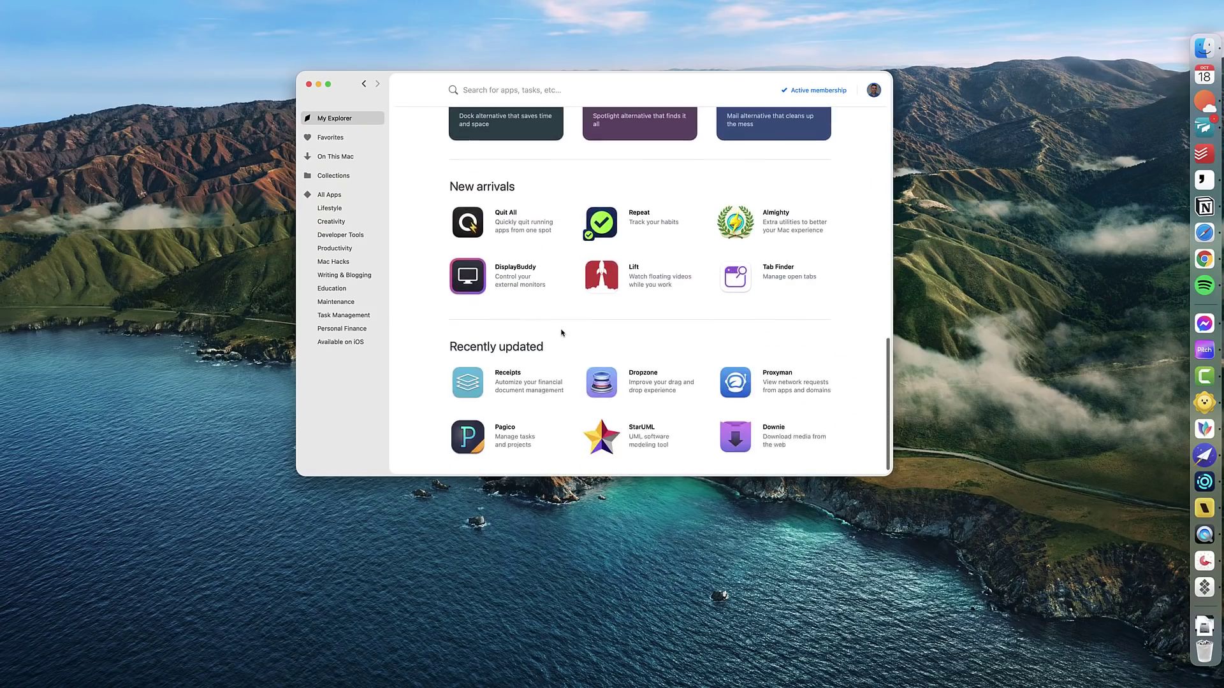
mouse_move(676, 273)
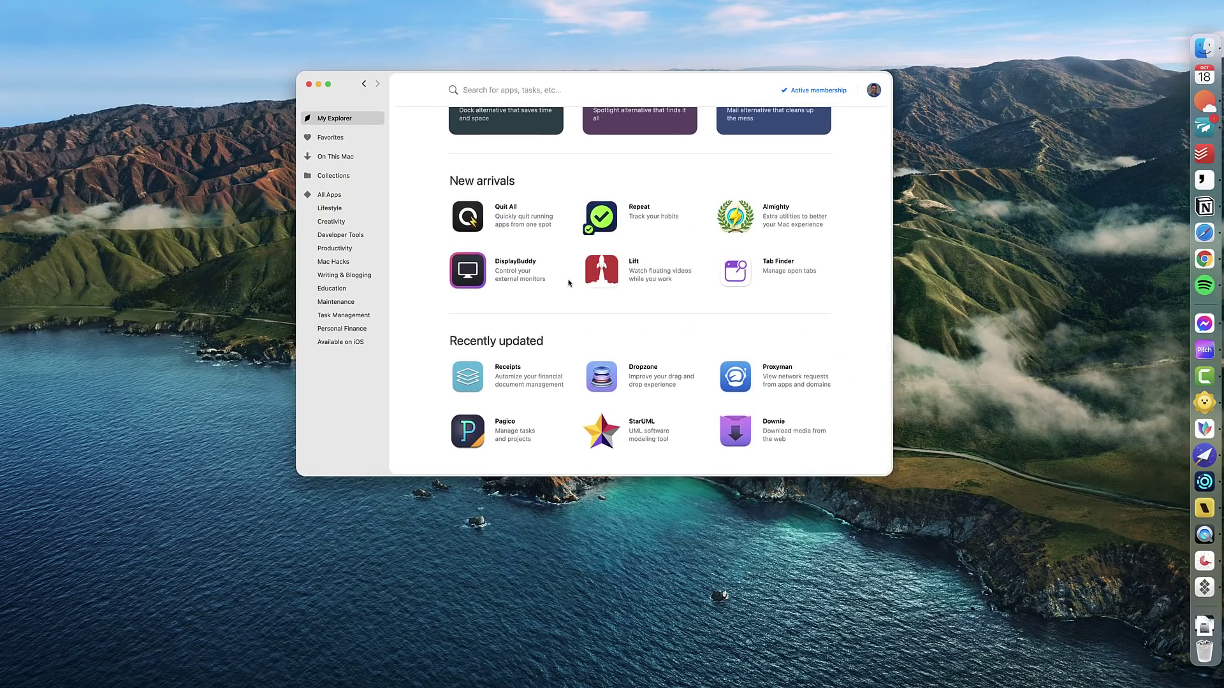
scroll(569, 283, "up", 10)
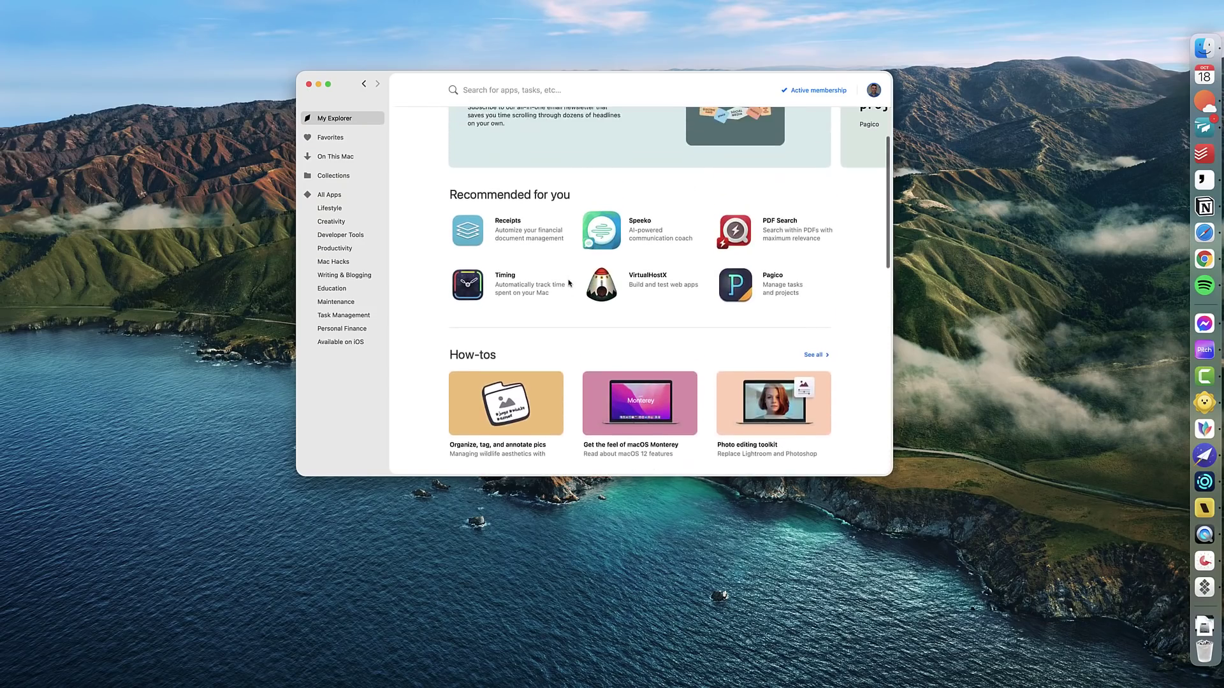
scroll(569, 283, "up", 2)
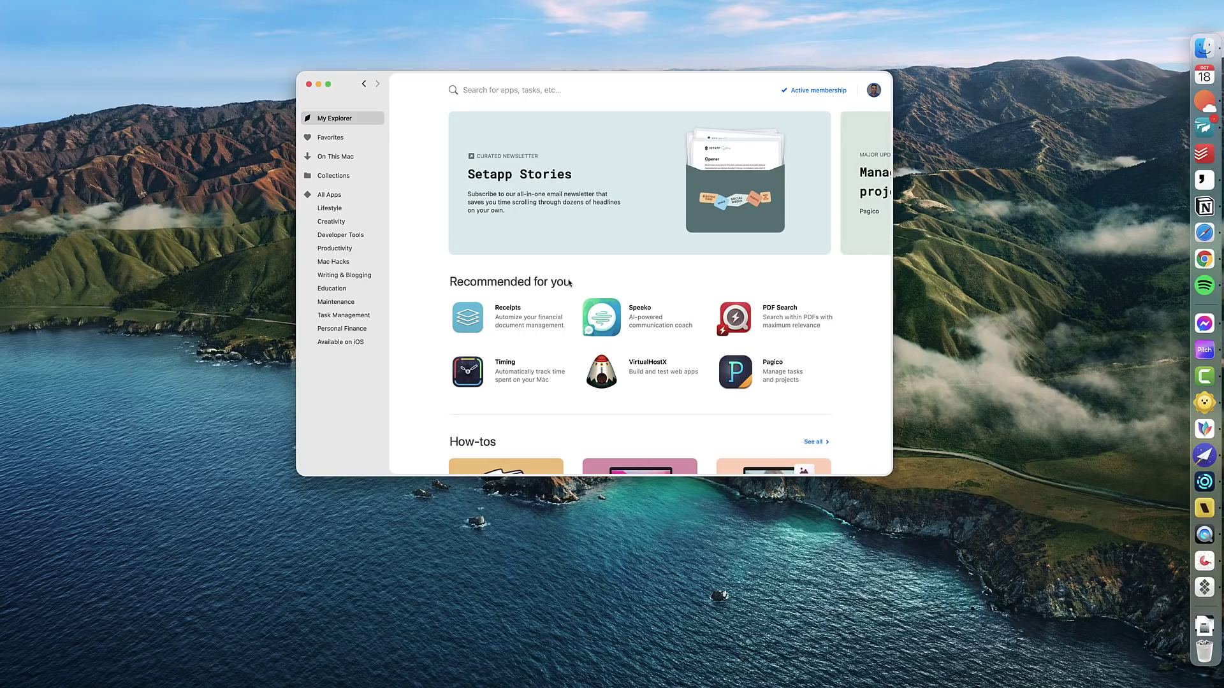